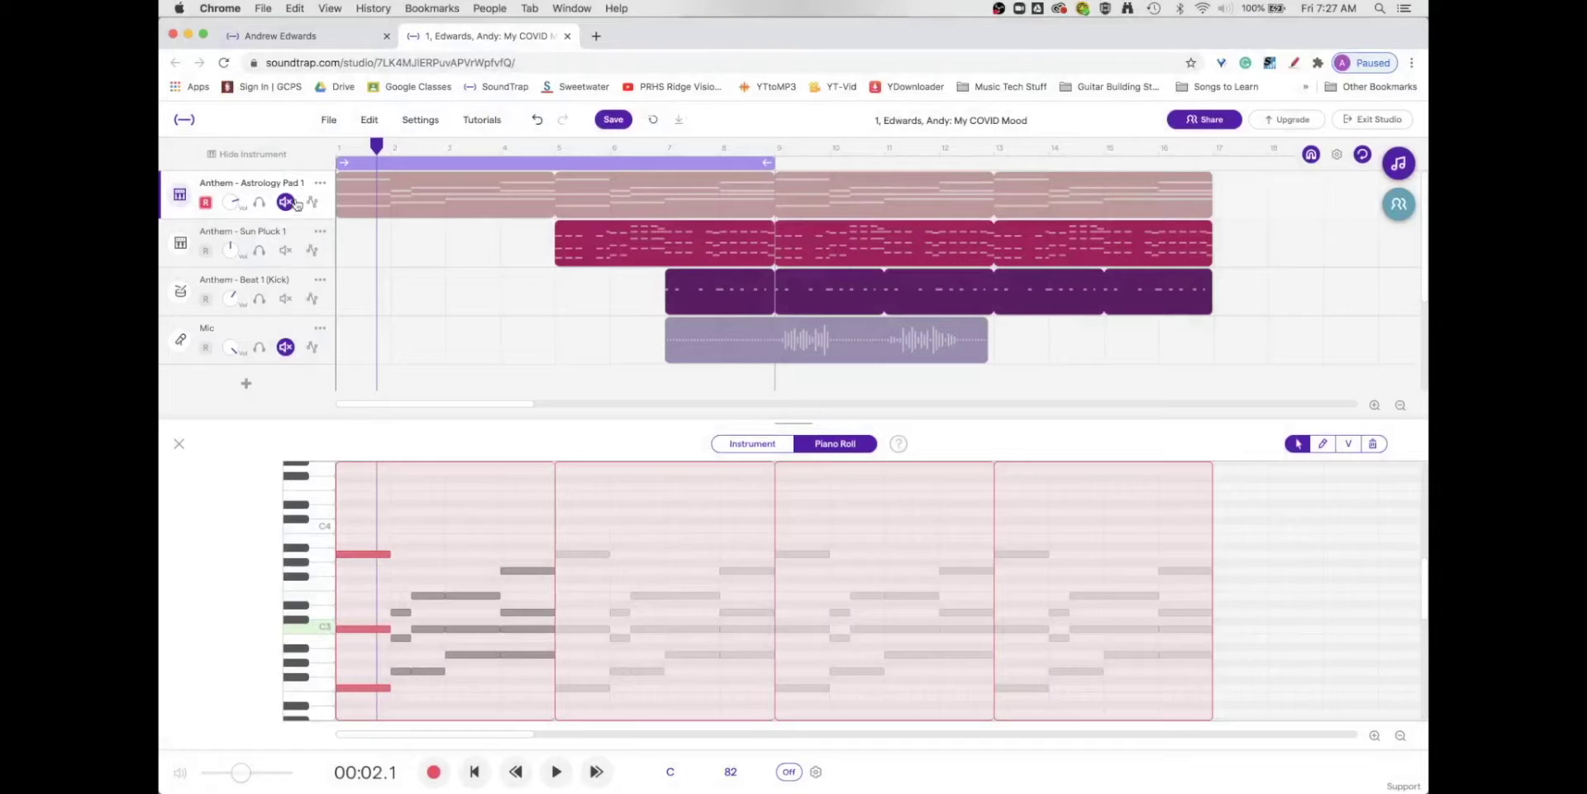
# Step: Unmute the Anthem - Astrology Pad 1 track, close its editor, and listen to the arrangement up to about bar 9
pyautogui.moveTo(373, 204)
pyautogui.click(284, 202)
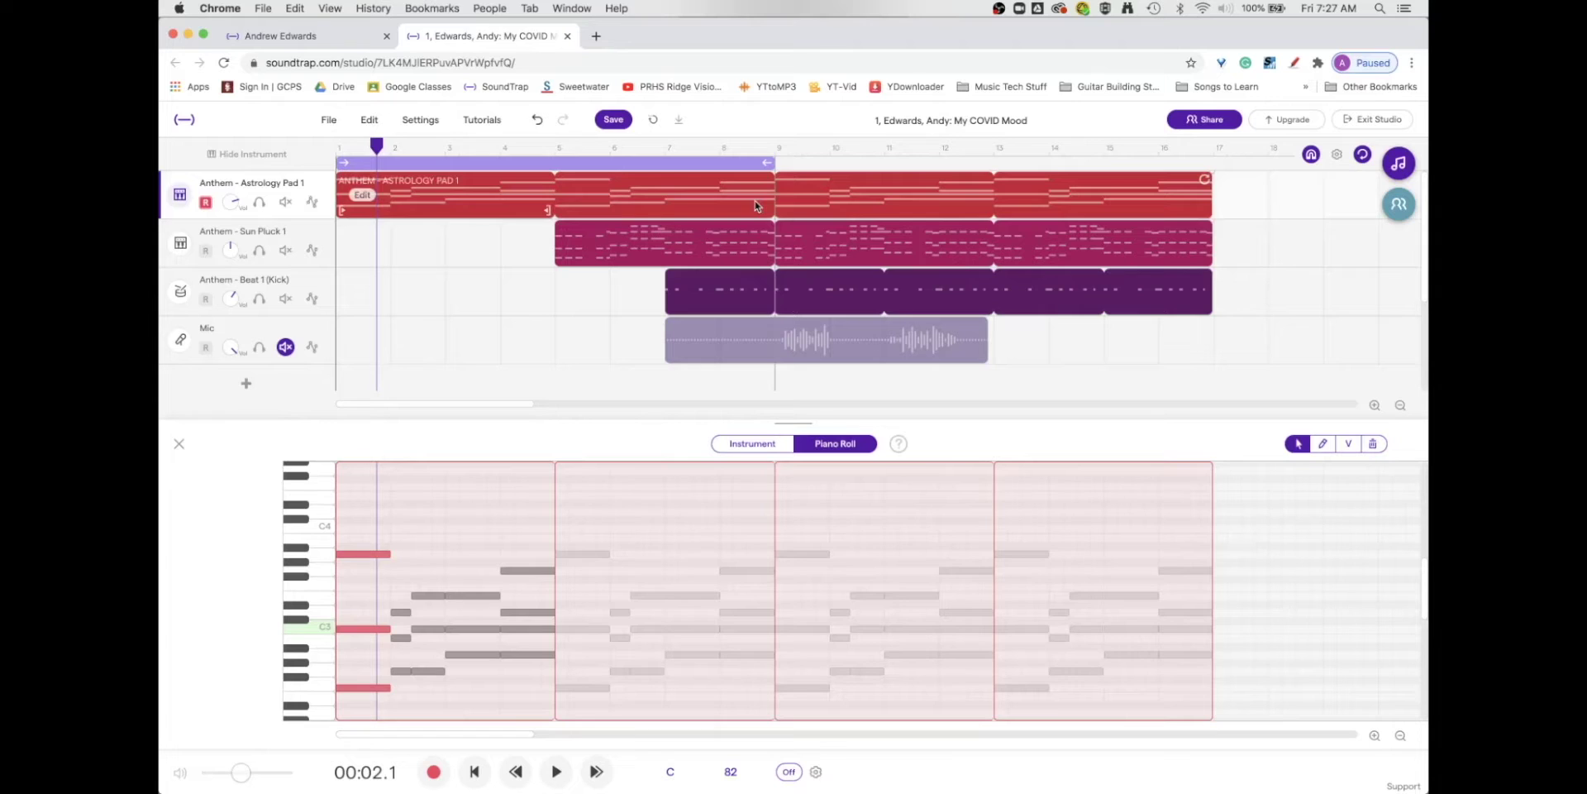
pyautogui.click(179, 443)
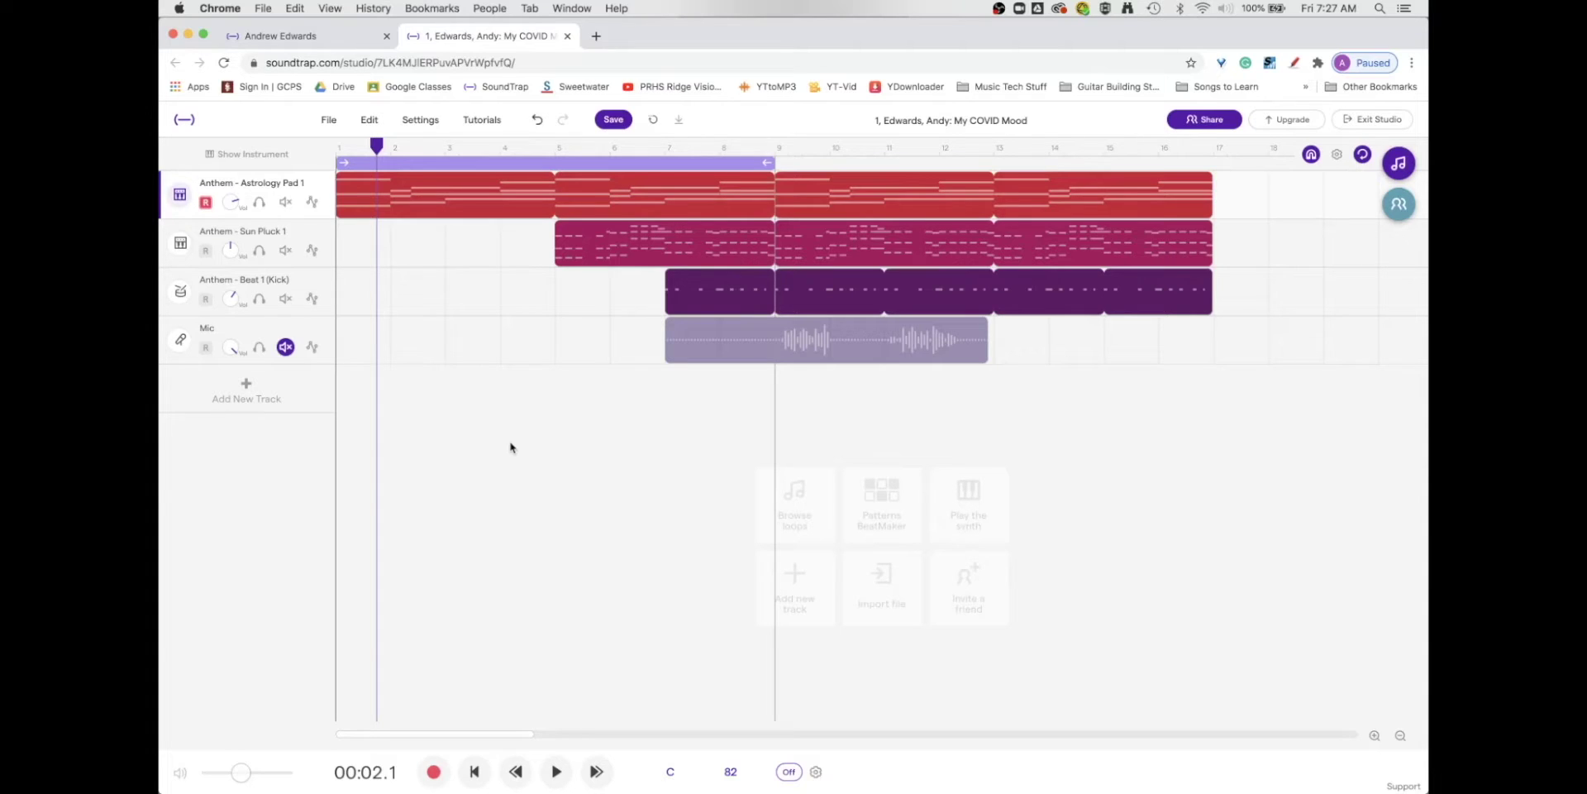
pyautogui.press('space')
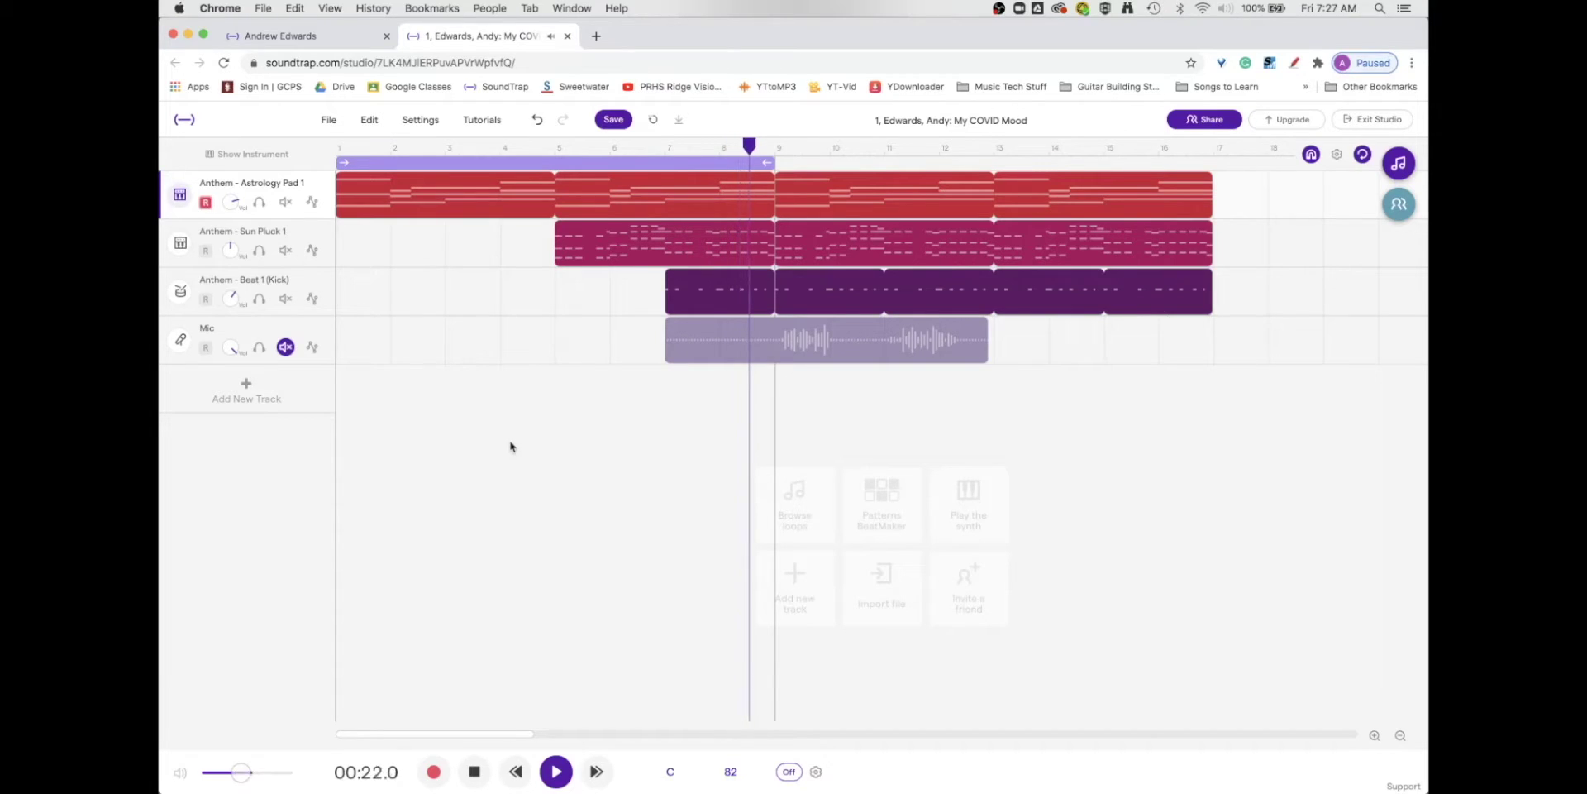
pyautogui.press('space')
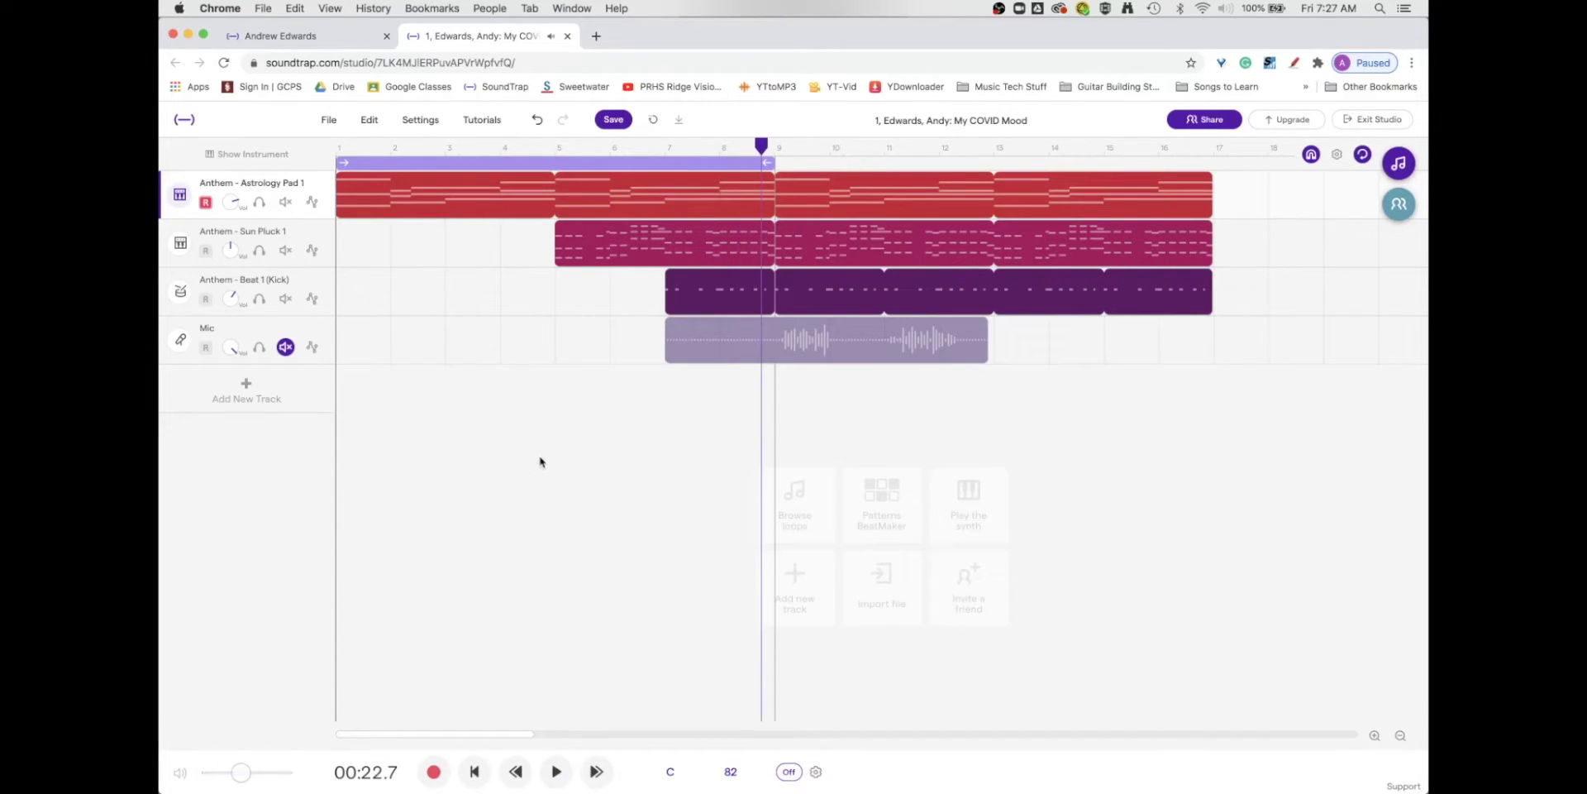
# Step: View the loop library and close it again
pyautogui.click(1401, 161)
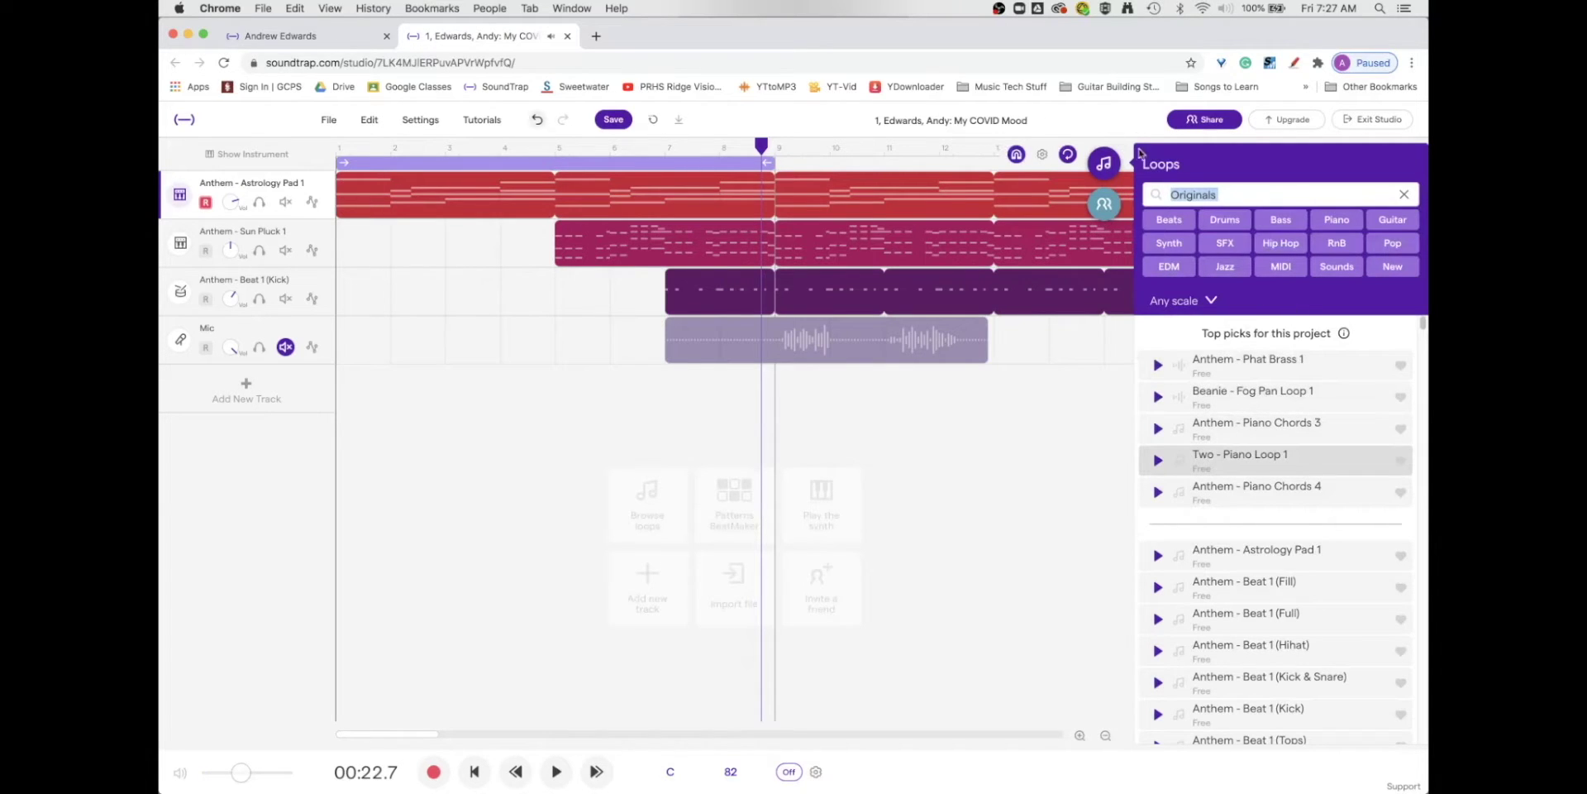
pyautogui.click(1105, 163)
pyautogui.moveTo(440, 199)
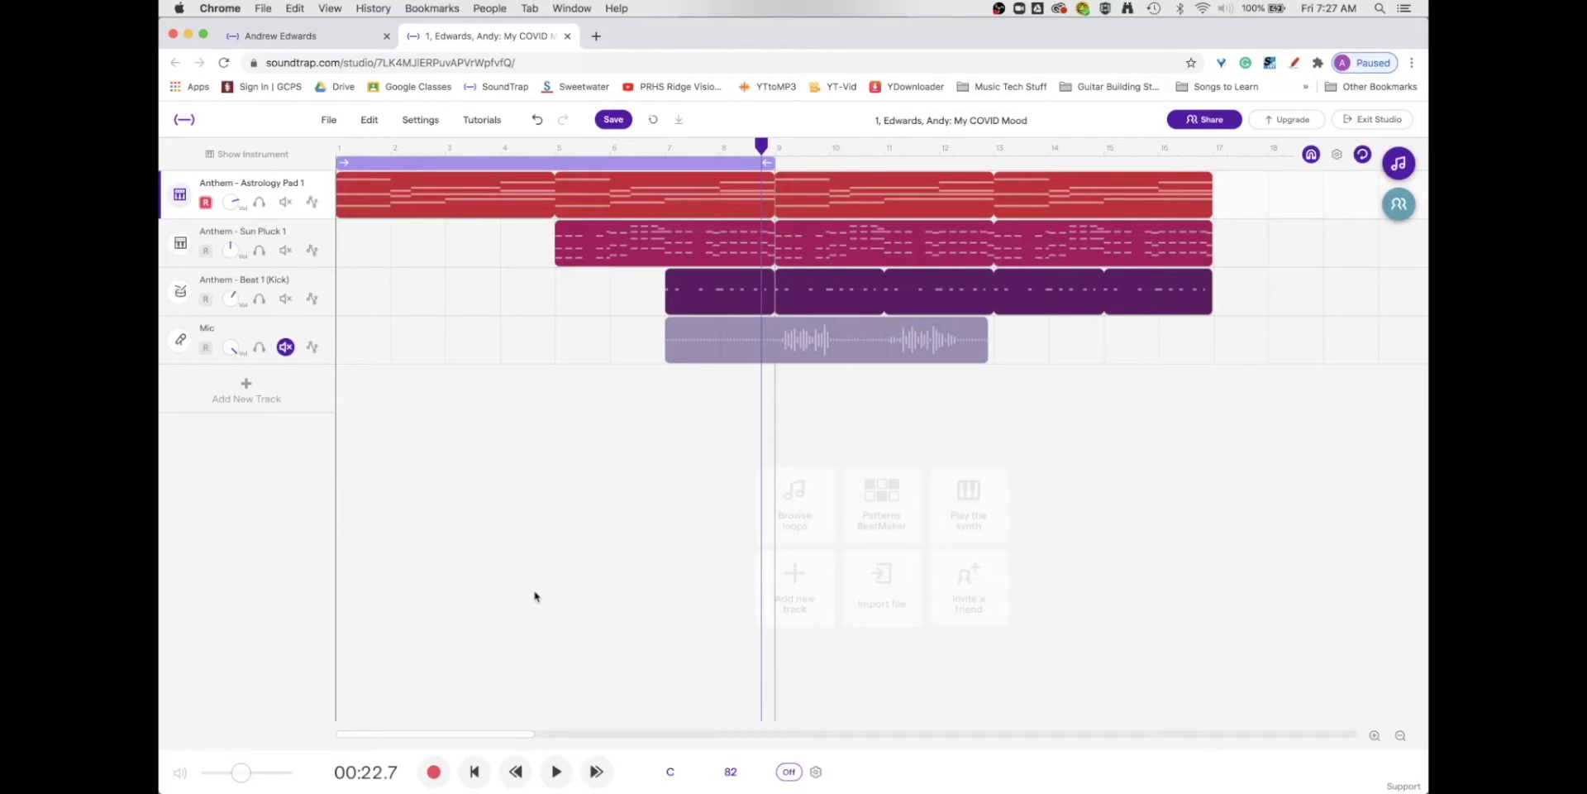
# Step: Audition the synth pad presets Caribbean Sines and Neon Pad on the Anthem - Astrology Pad 1 track
pyautogui.click(178, 197)
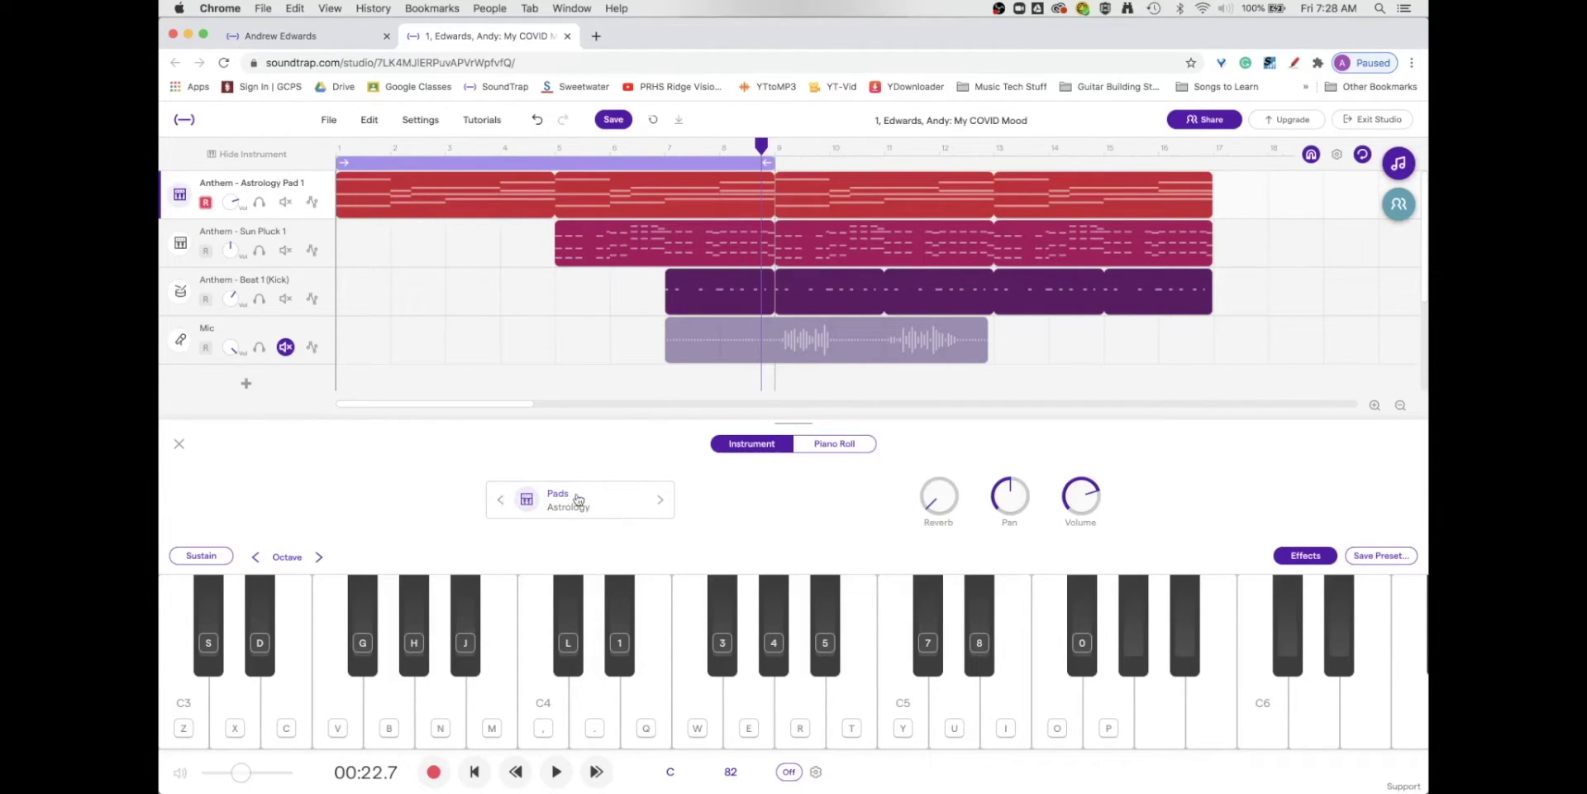
pyautogui.click(578, 504)
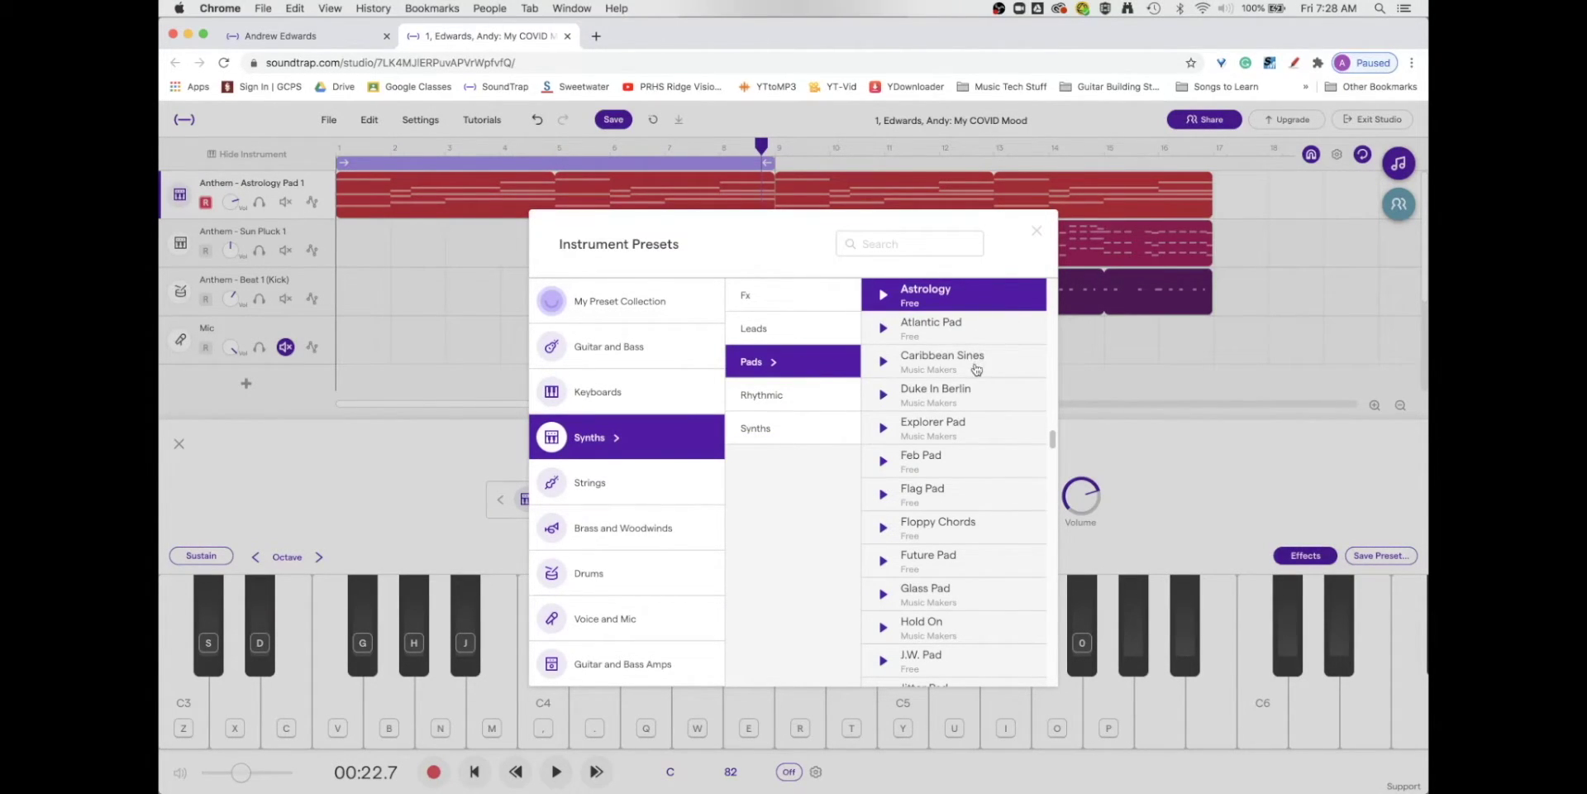
pyautogui.click(977, 369)
pyautogui.press('space')
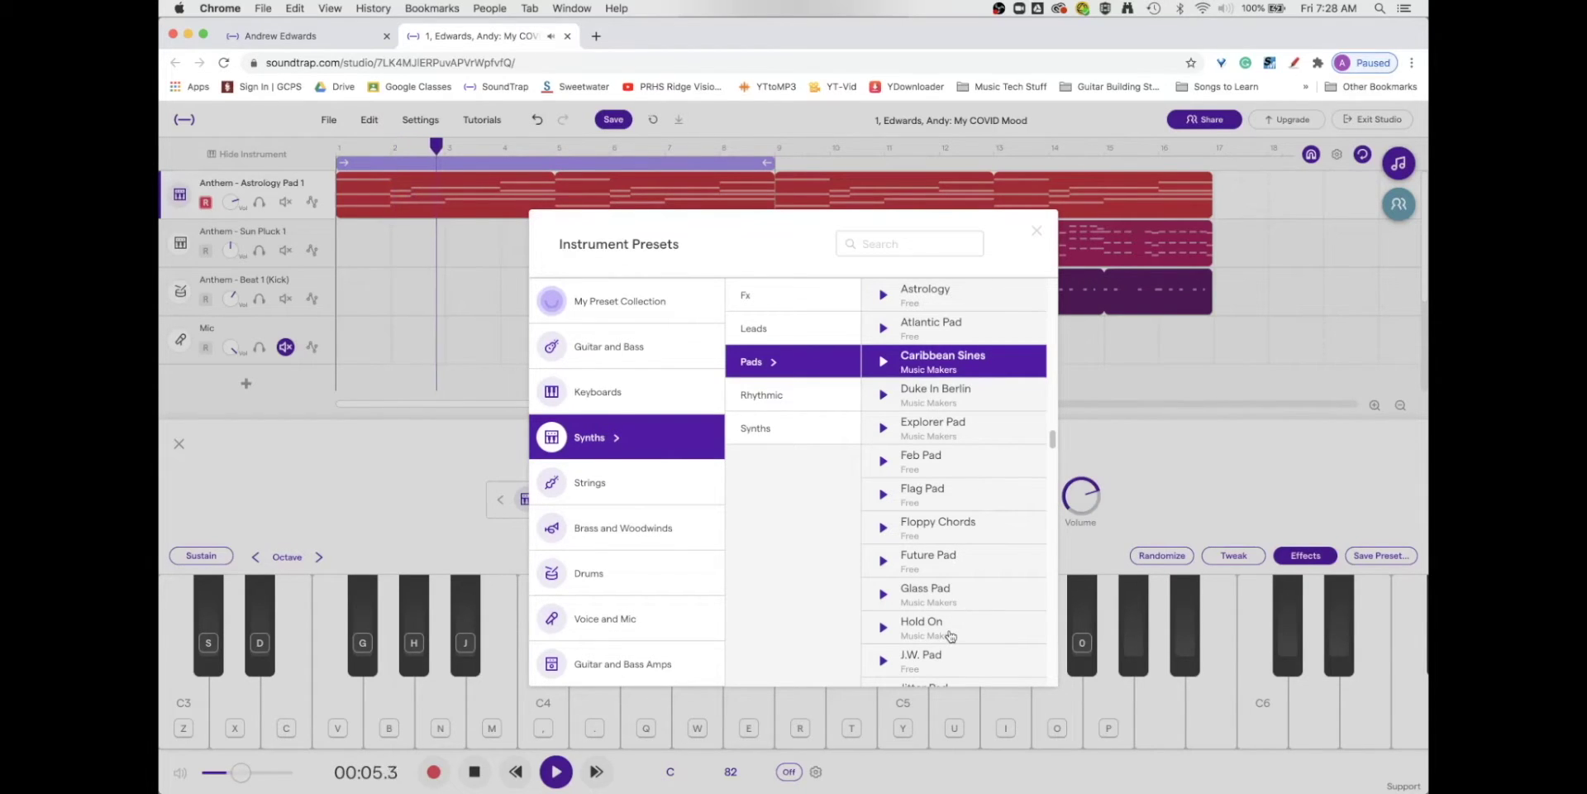
pyautogui.scroll(-5, 963, 604)
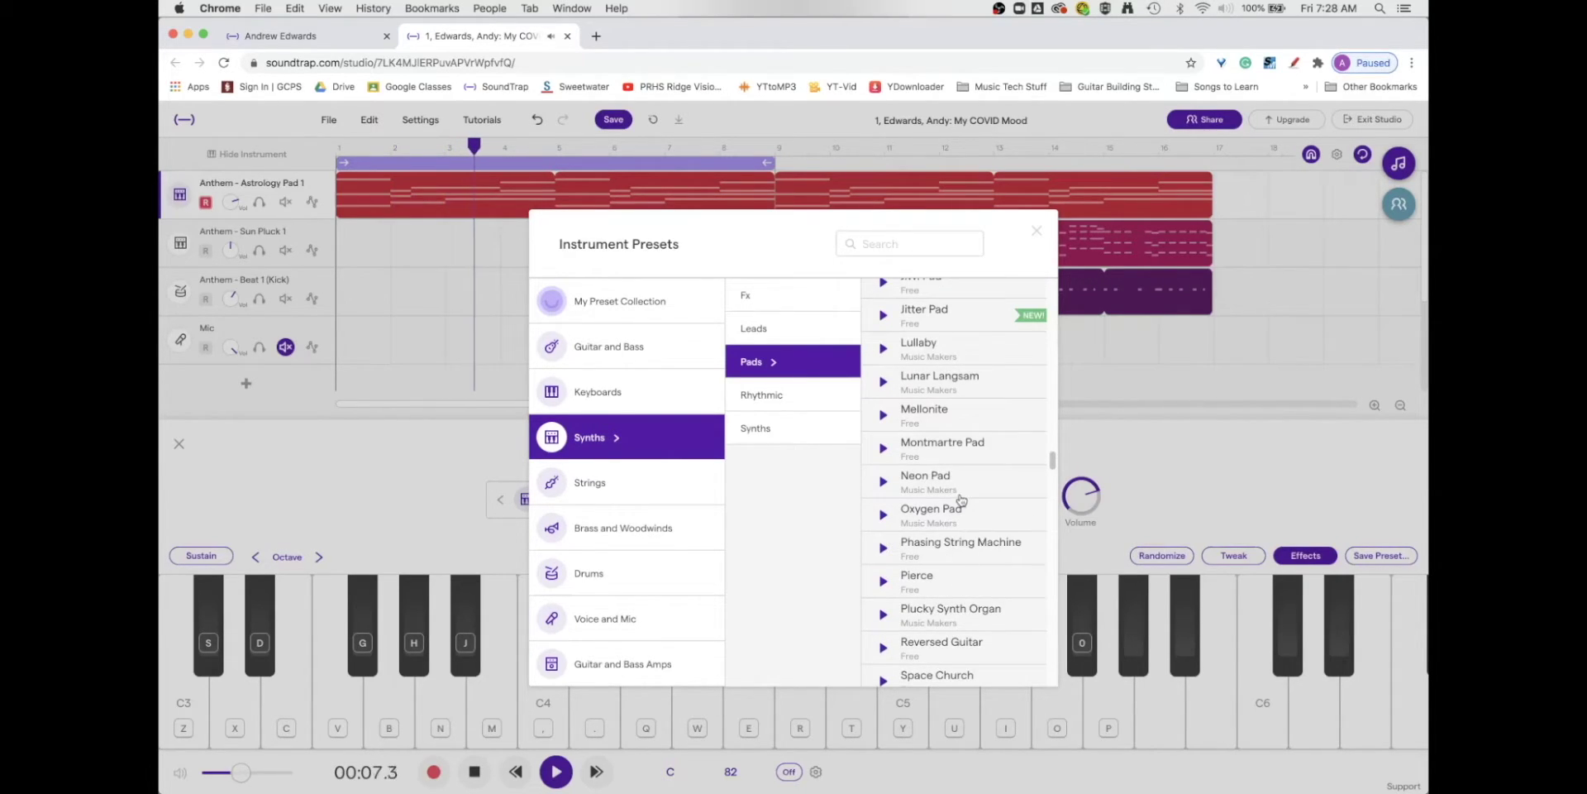
pyautogui.click(983, 495)
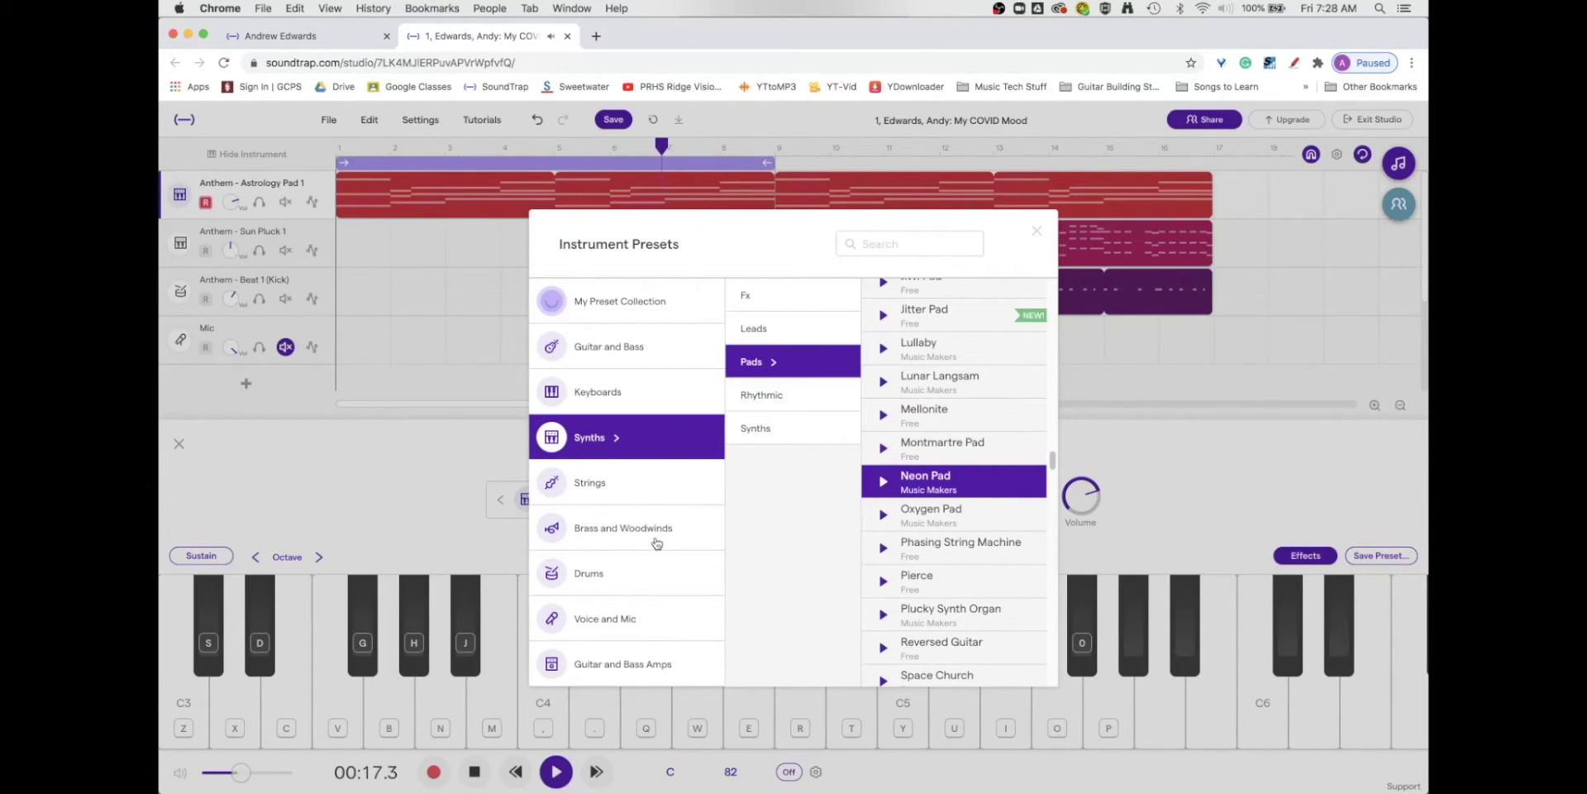
pyautogui.press('space')
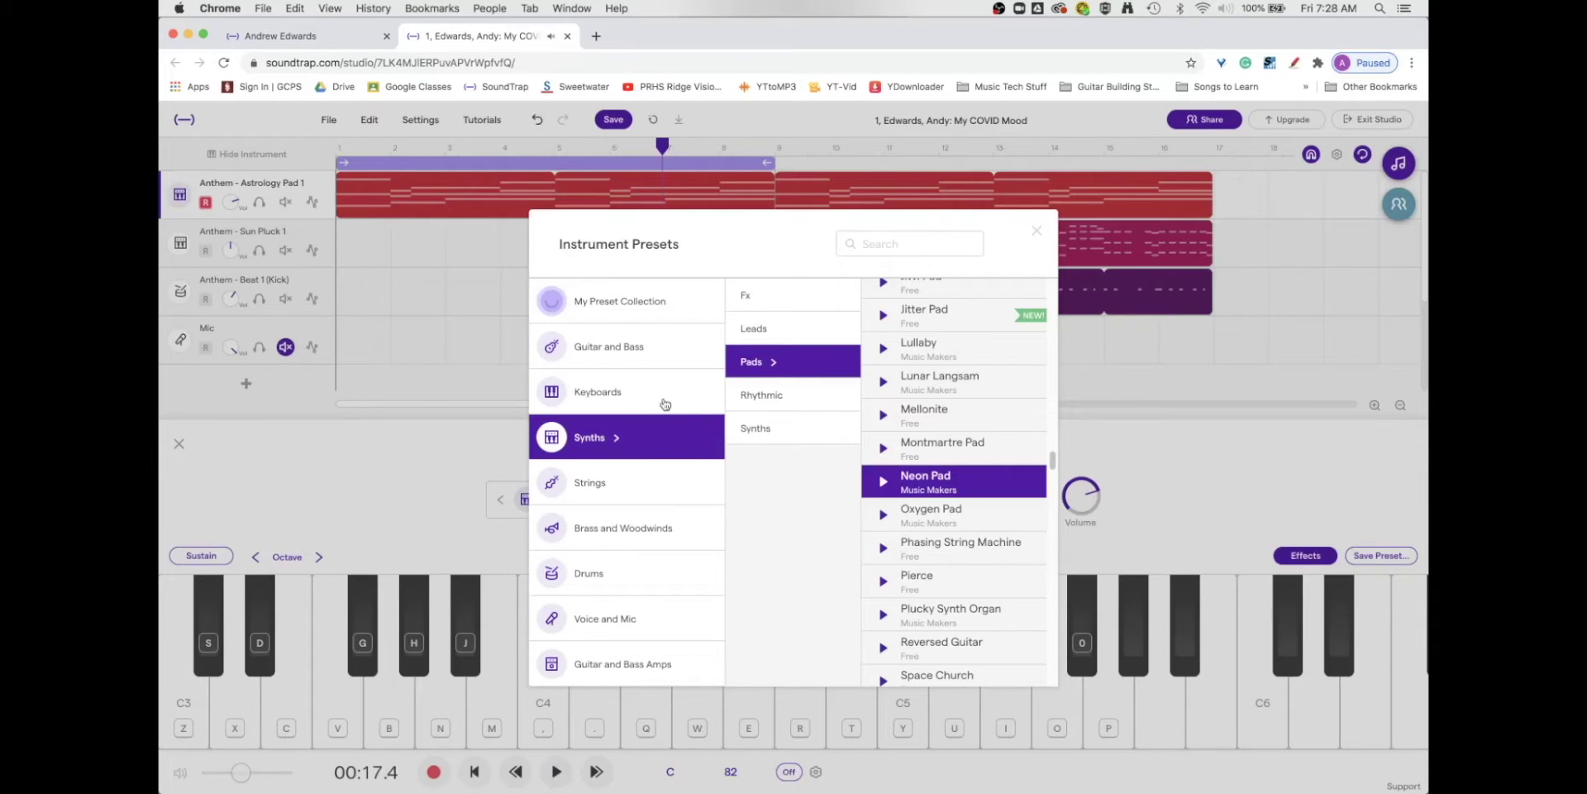
# Step: Try the Trumpet preset from Brass and Woodwinds on the Astrology Pad track and listen to it
pyautogui.click(665, 404)
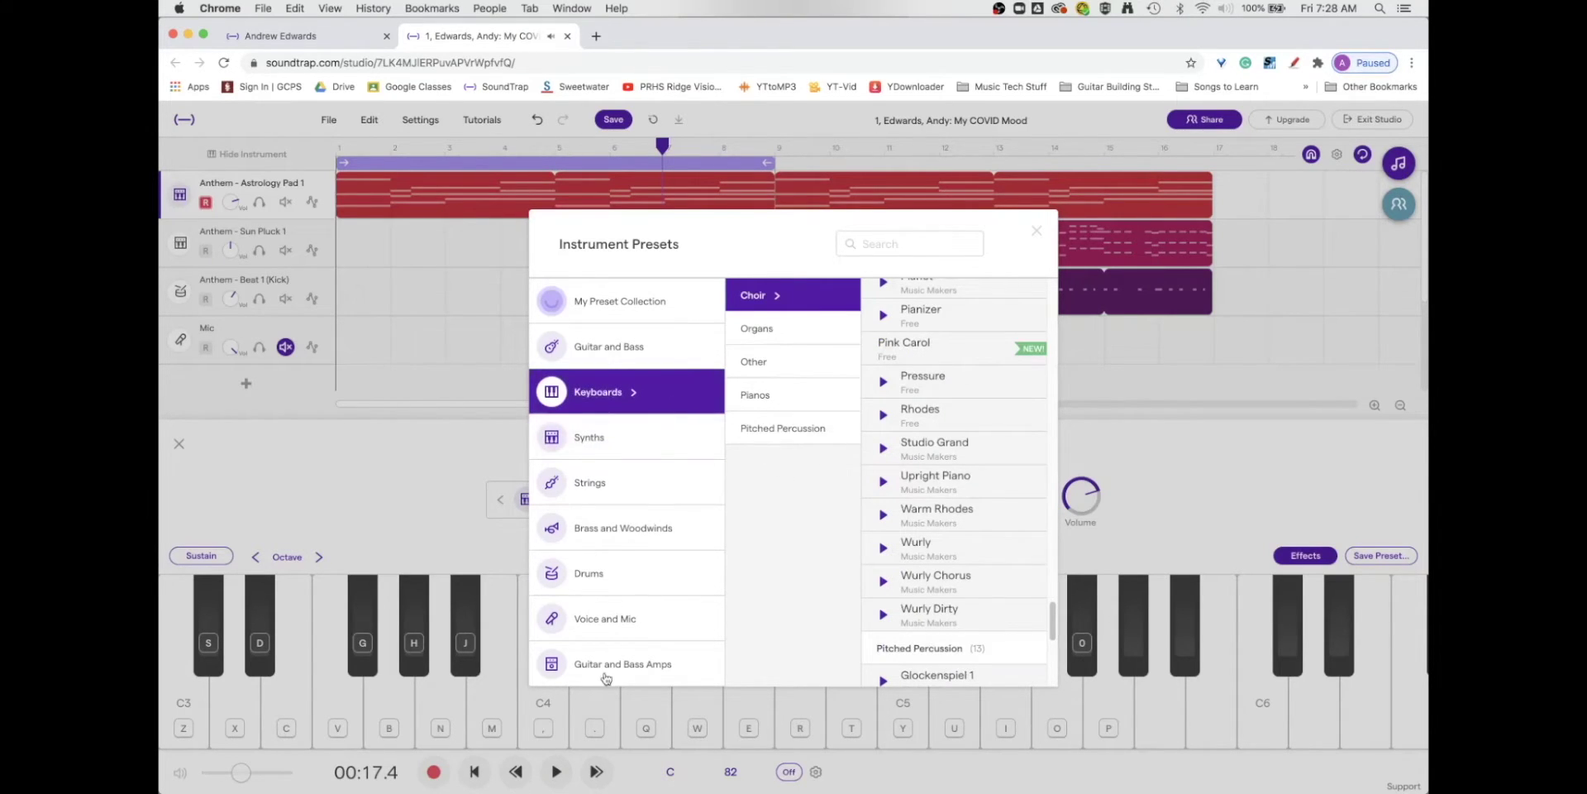
pyautogui.click(646, 536)
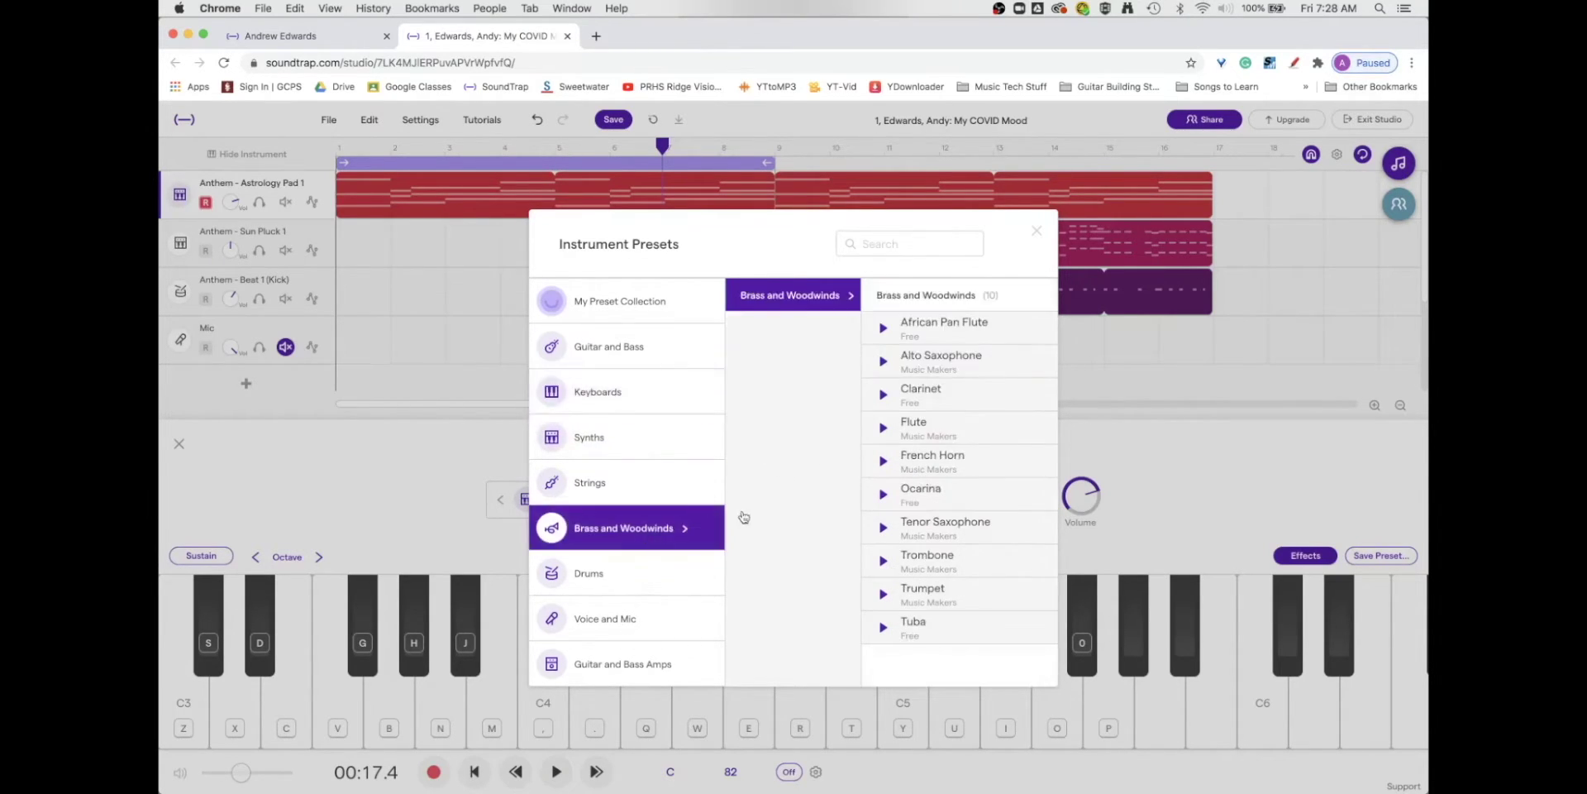
pyautogui.click(929, 594)
pyautogui.press('space')
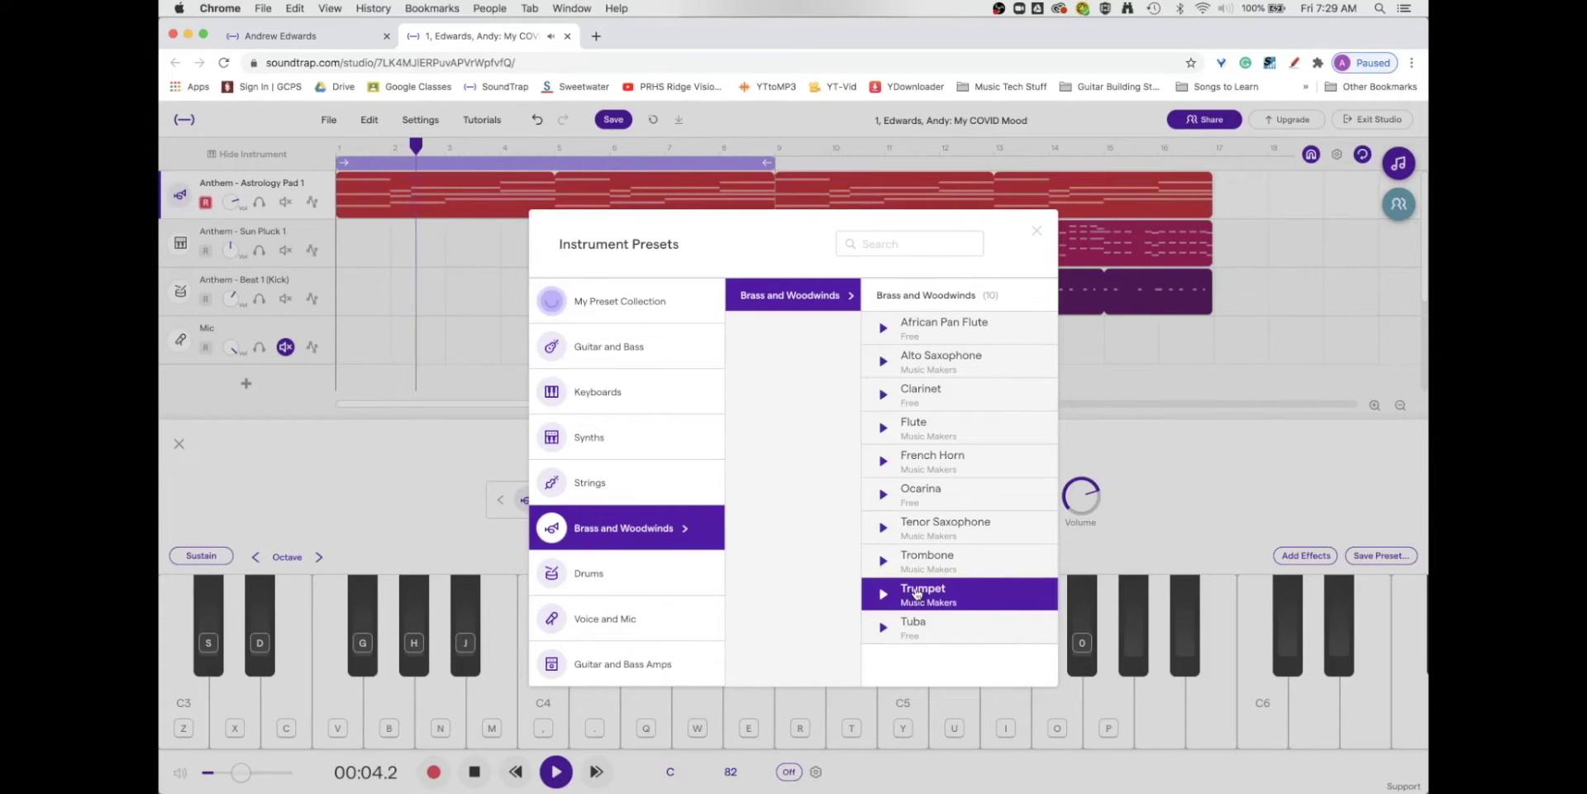
pyautogui.press('space')
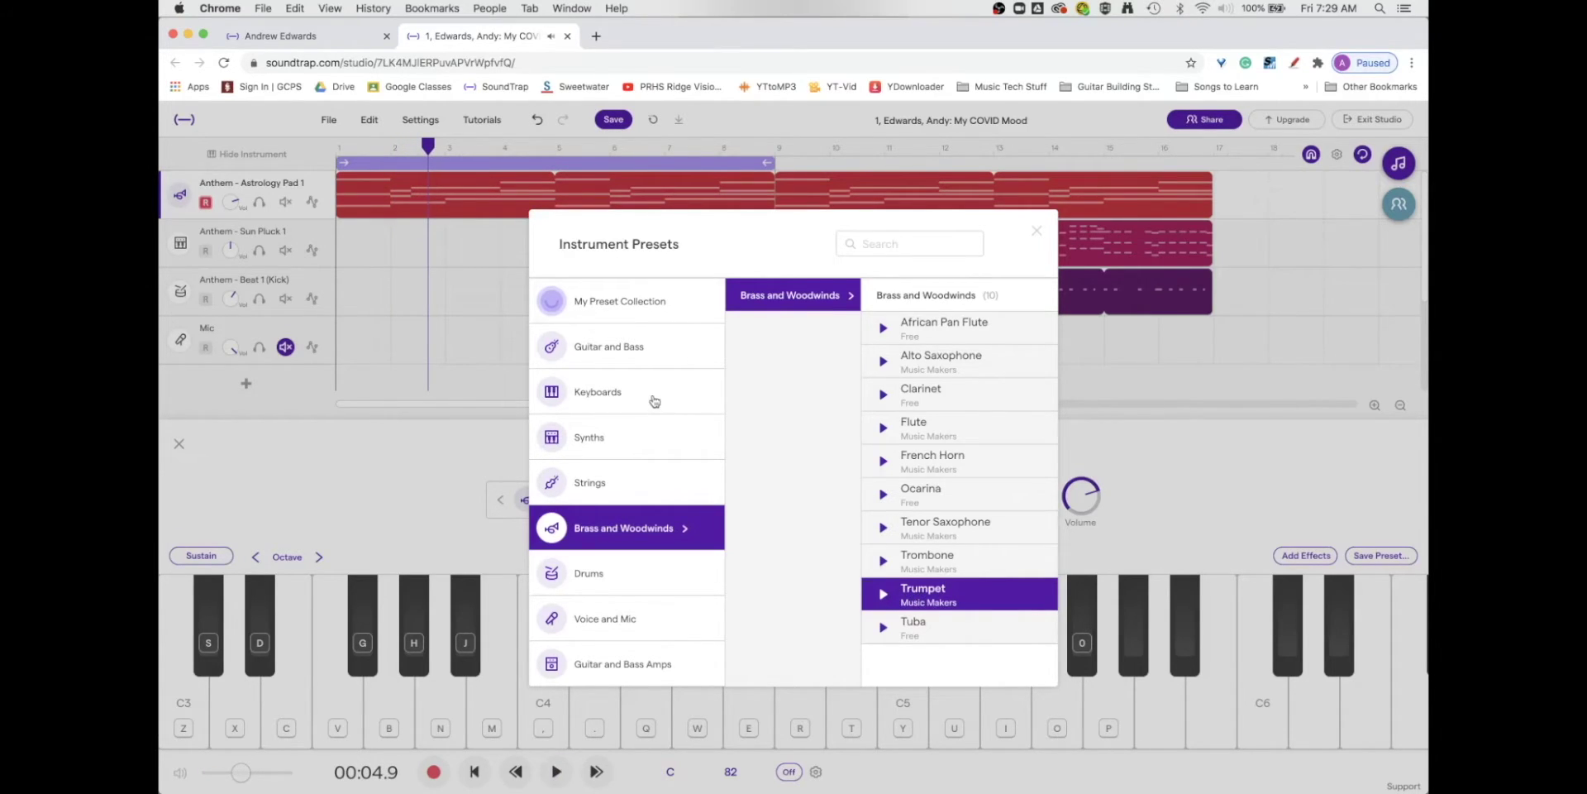
# Step: Change the Astrology Pad track's instrument to the Grand Piano preset from Keyboards > Pianos and listen to the result
pyautogui.click(654, 401)
pyautogui.click(826, 394)
pyautogui.scroll(-5, 926, 443)
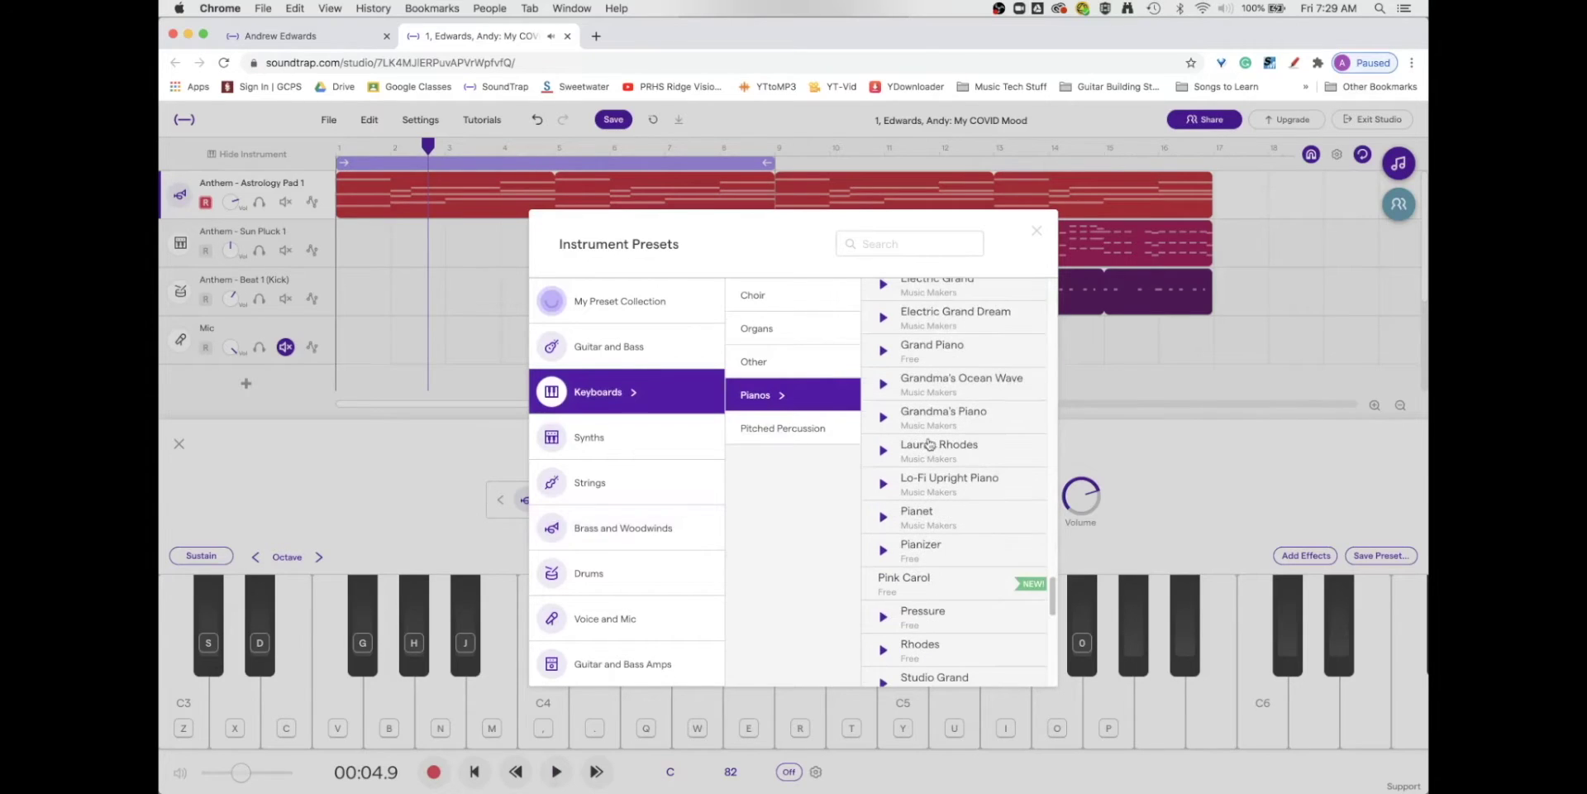
pyautogui.click(992, 354)
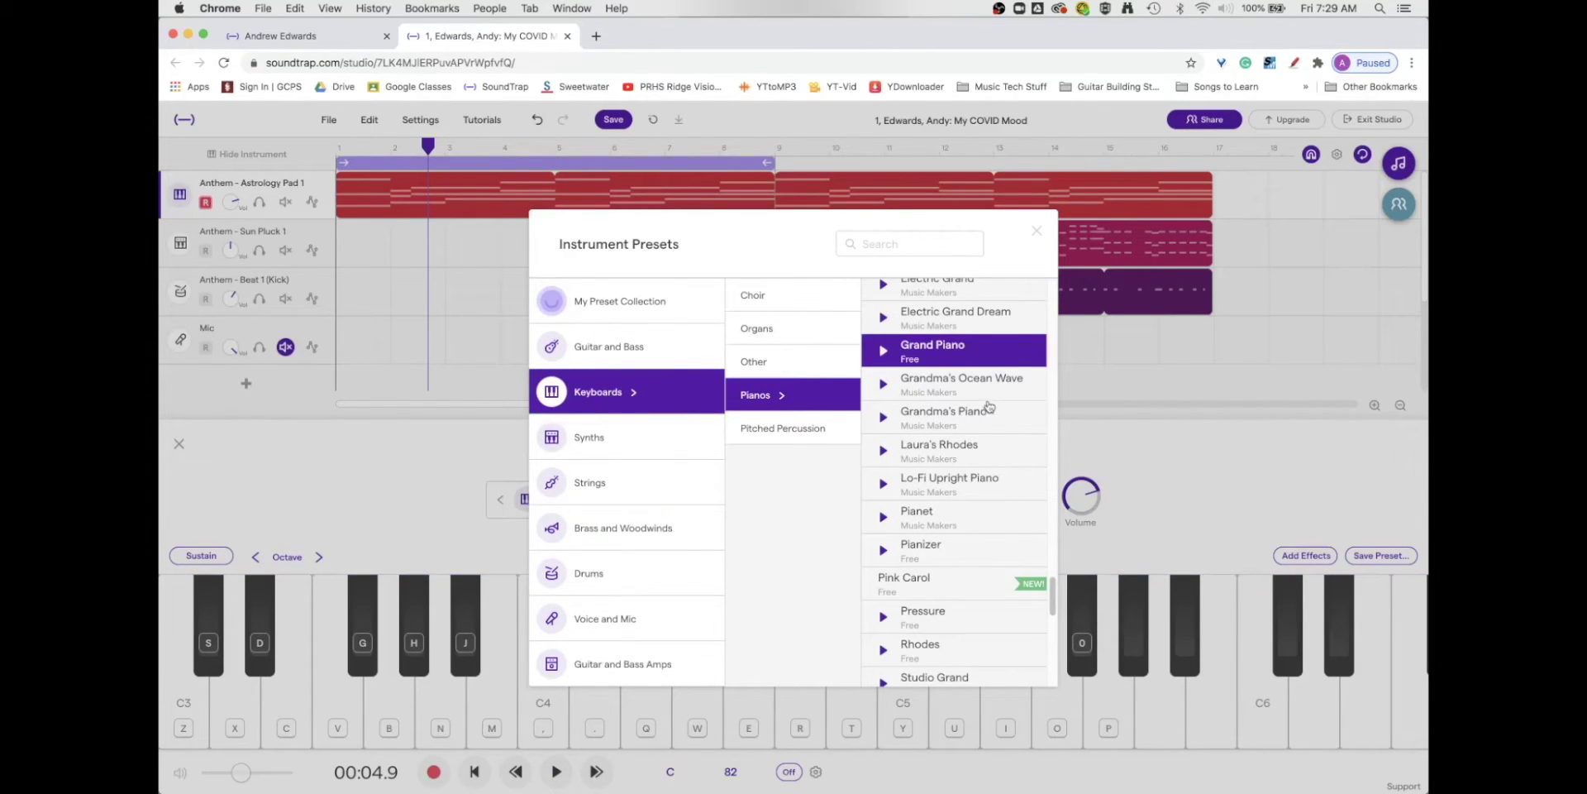
pyautogui.click(1037, 231)
pyautogui.press('space')
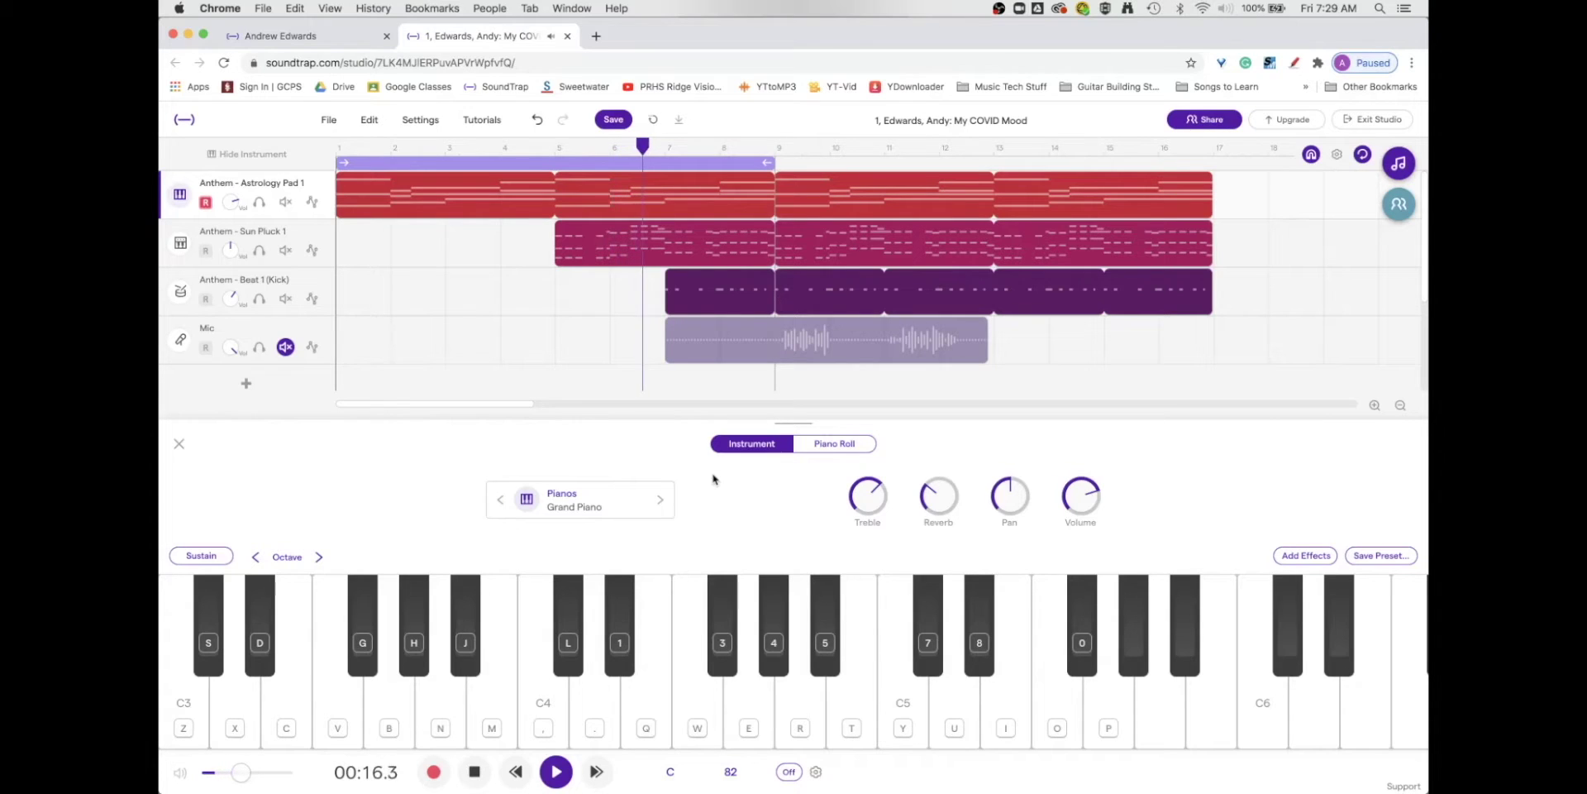
pyautogui.press('space')
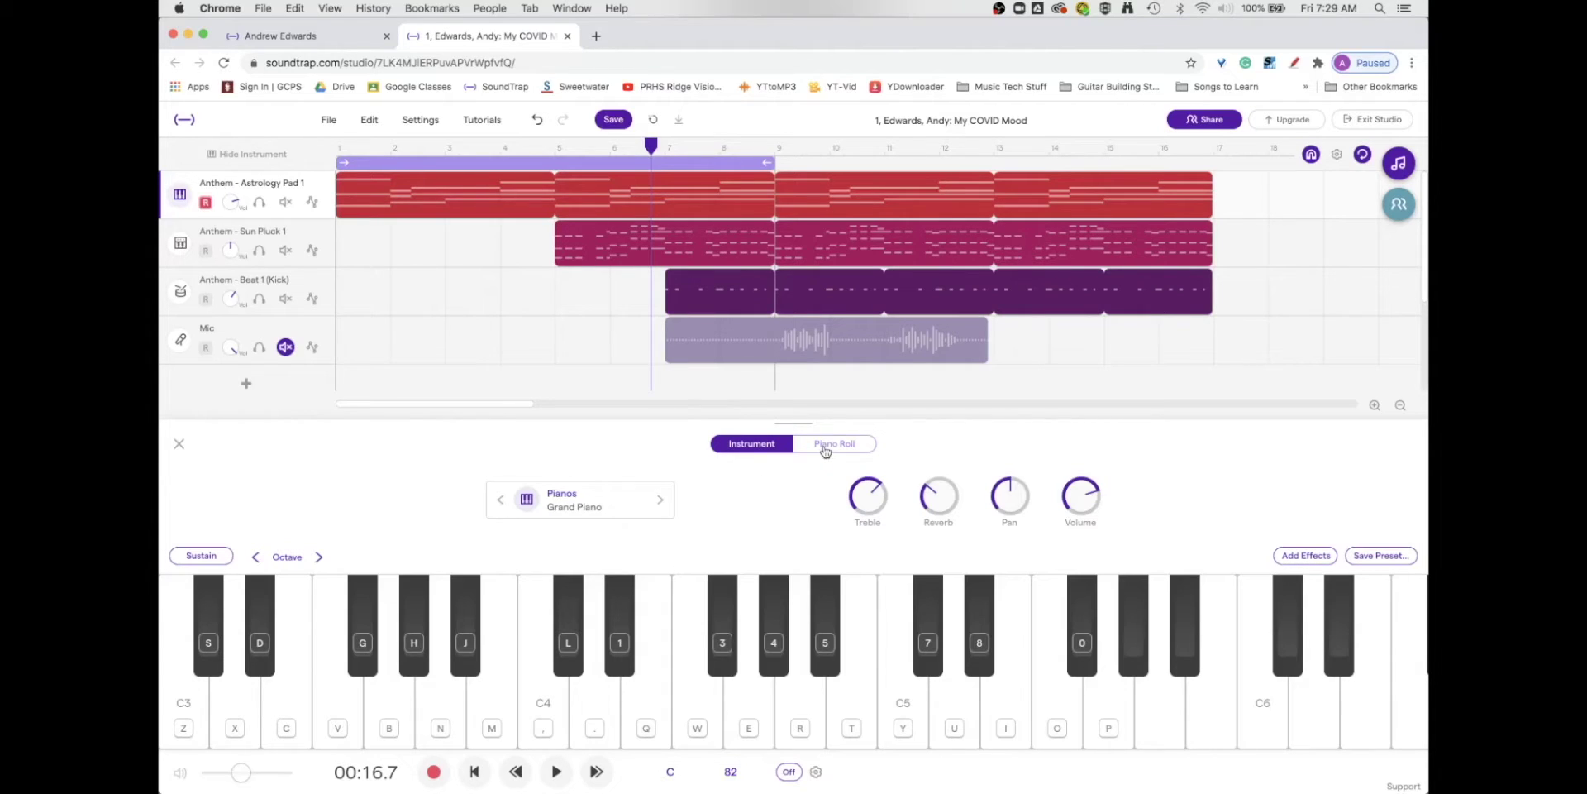
# Step: Show the Astrology Pad track's notes in the piano roll
pyautogui.click(825, 450)
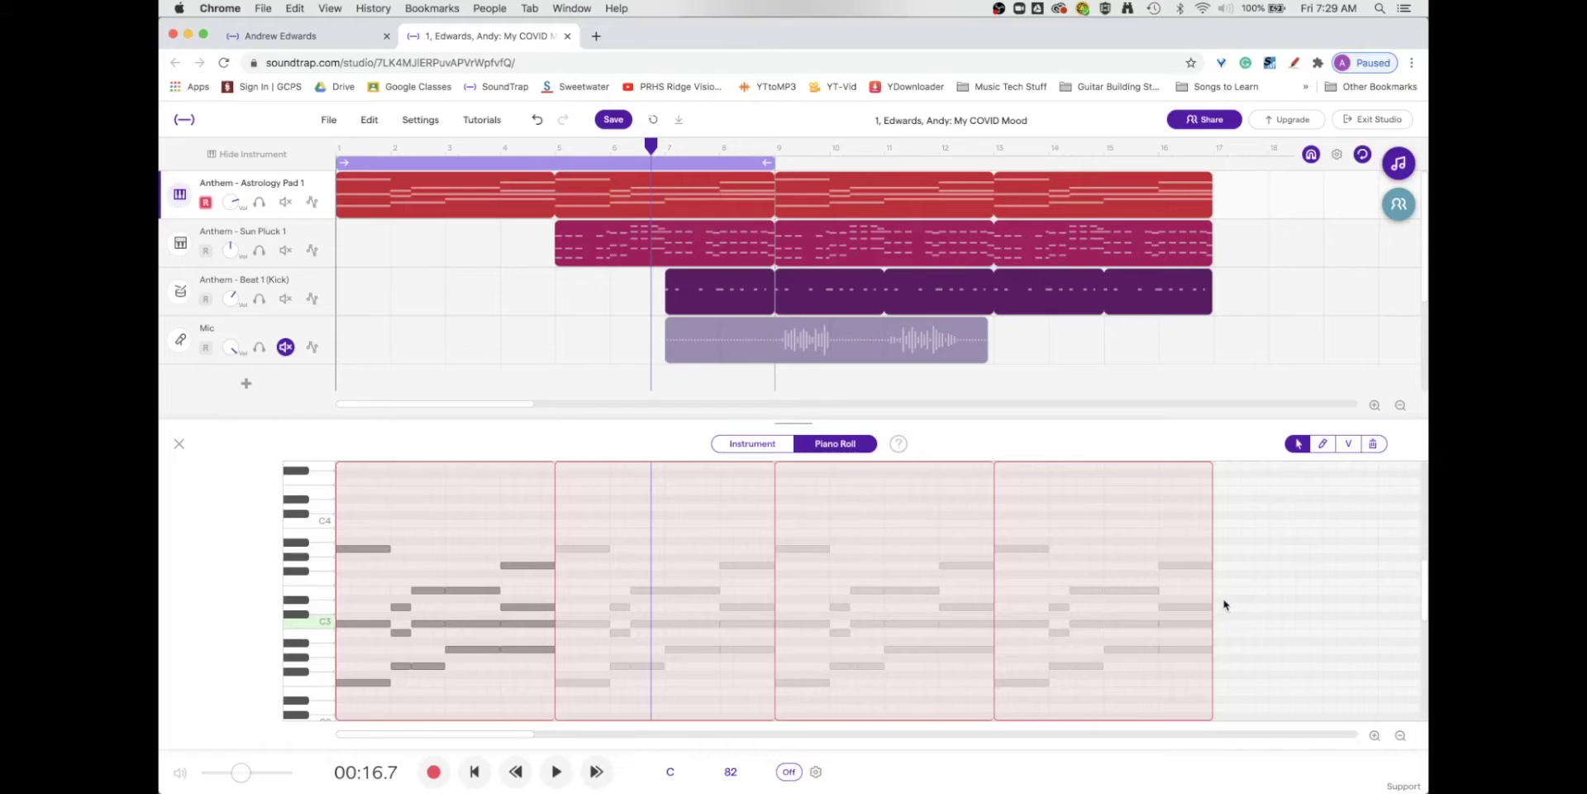
pyautogui.moveTo(459, 189)
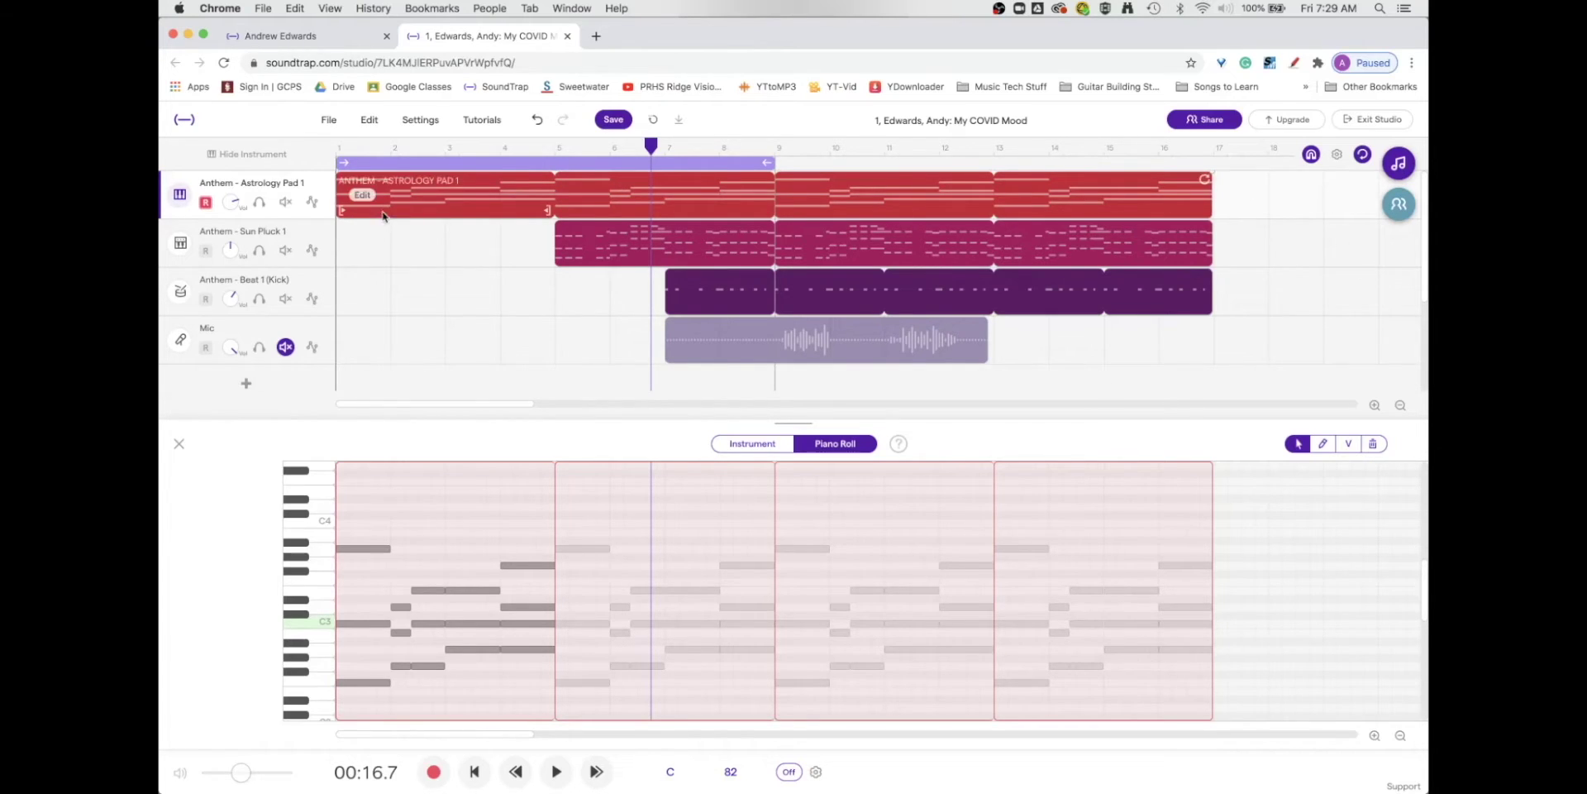
pyautogui.moveTo(603, 224)
pyautogui.moveTo(514, 185)
pyautogui.hscroll(-3, 827, 195)
pyautogui.moveTo(750, 309)
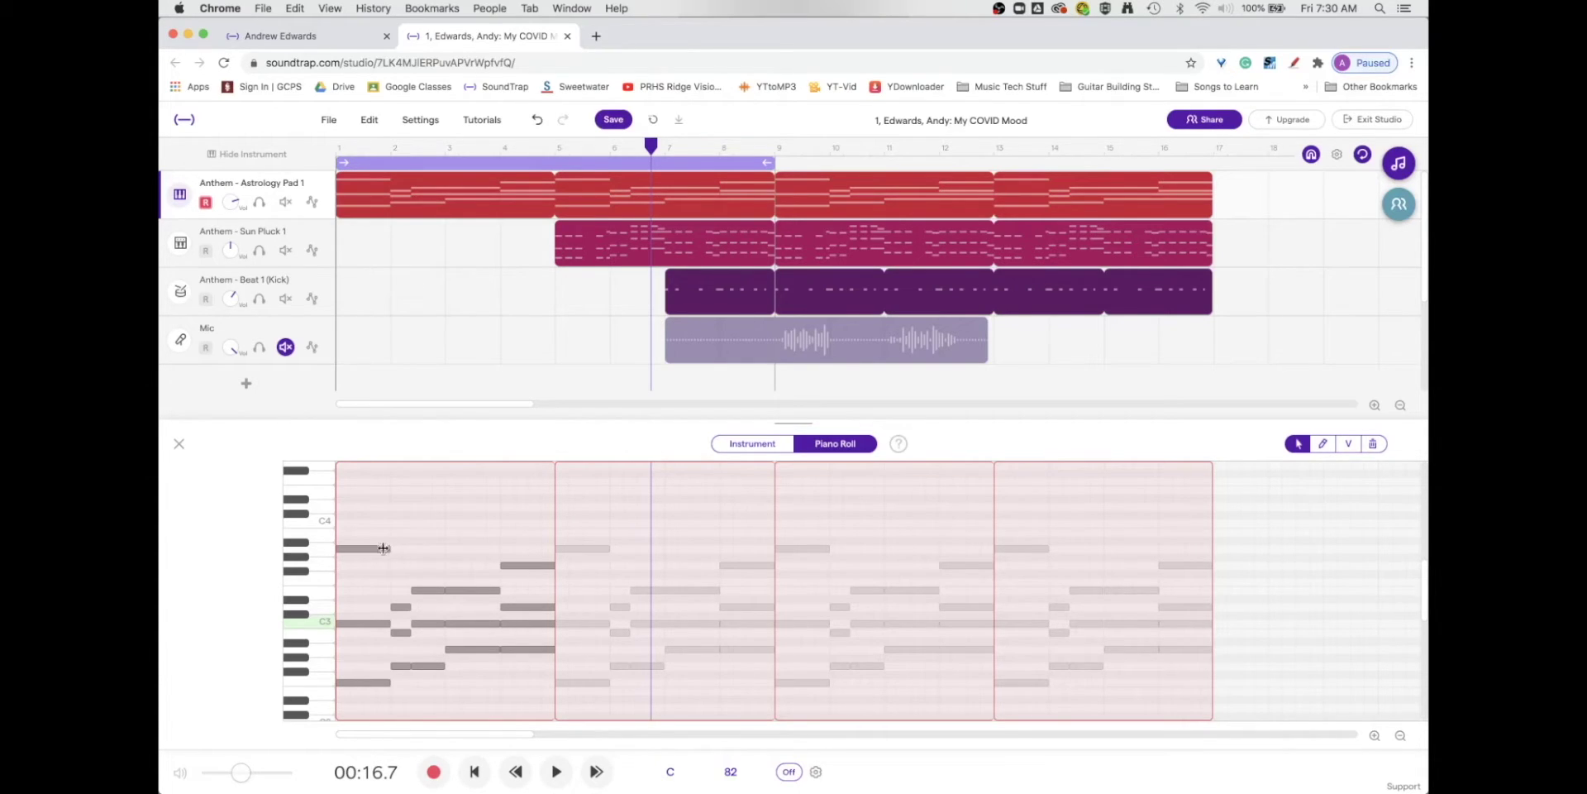
# Step: Box-select all the notes in the Astrology Pad's first four-bar region, and clear the selection
pyautogui.moveTo(376, 554); pyautogui.dragTo(372, 548)
pyautogui.click(626, 554)
pyautogui.moveTo(353, 511); pyautogui.dragTo(538, 705)
pyautogui.scroll(2, 535, 659)
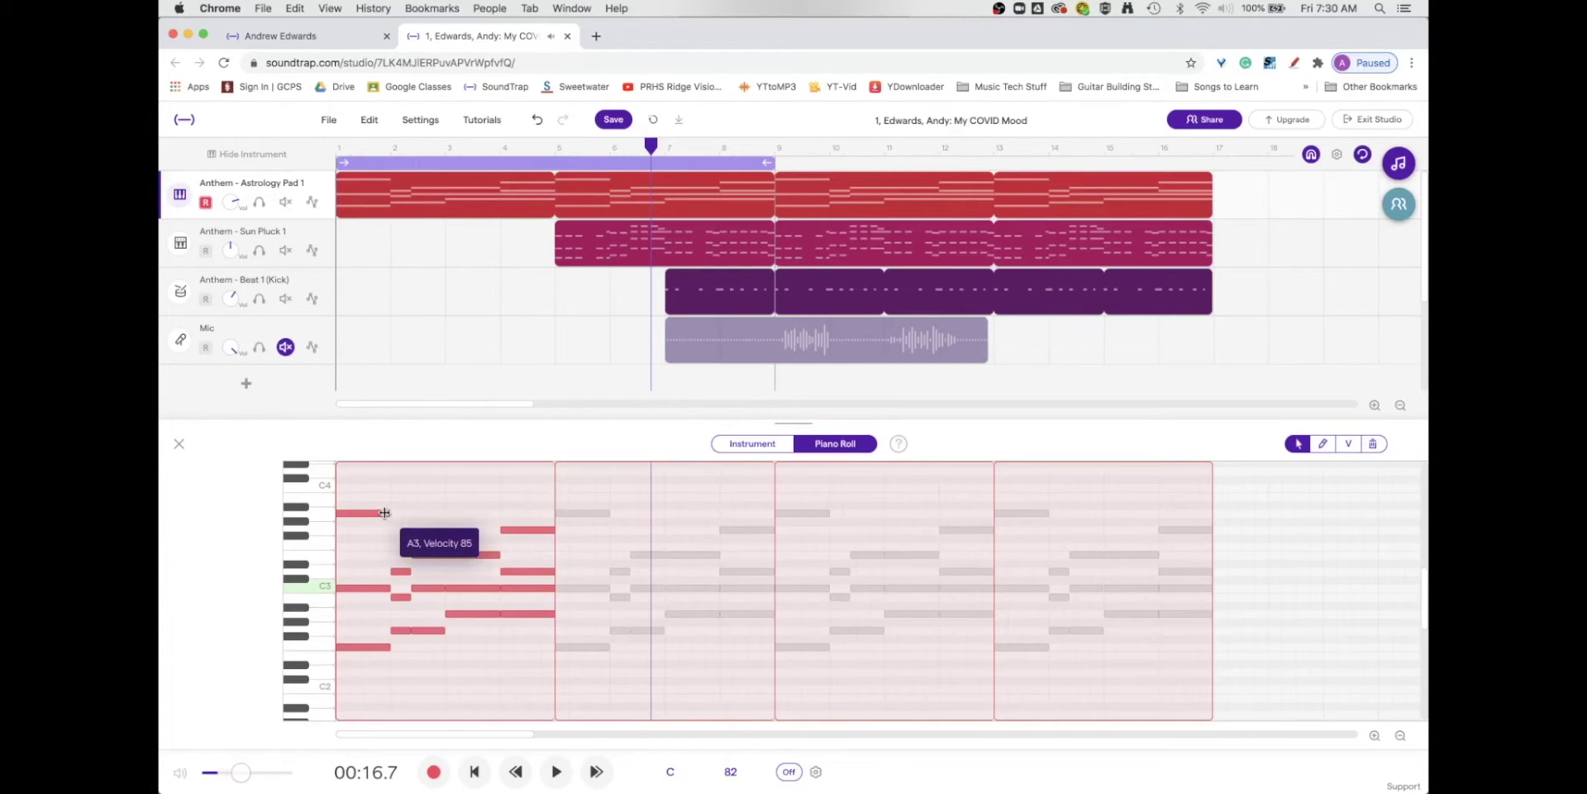
pyautogui.click(348, 485)
pyautogui.moveTo(348, 484); pyautogui.dragTo(533, 659)
pyautogui.click(513, 637)
# Step: Select every note of the Astrology Pad region with the select-all command, and deselect them again
pyautogui.press('super+a')
pyautogui.scroll(3, 443, 637)
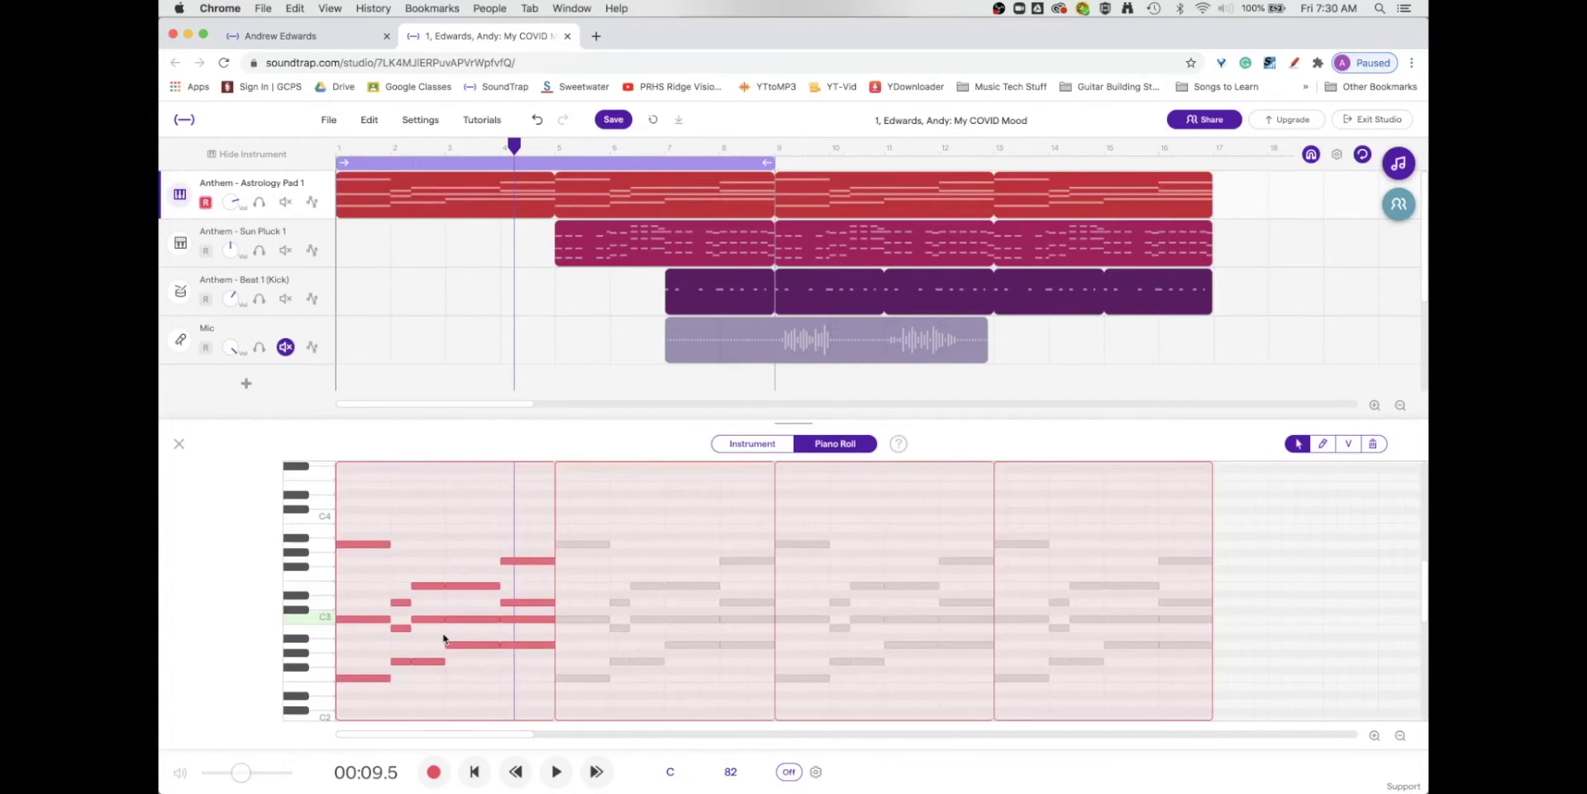
pyautogui.scroll(-1, 443, 638)
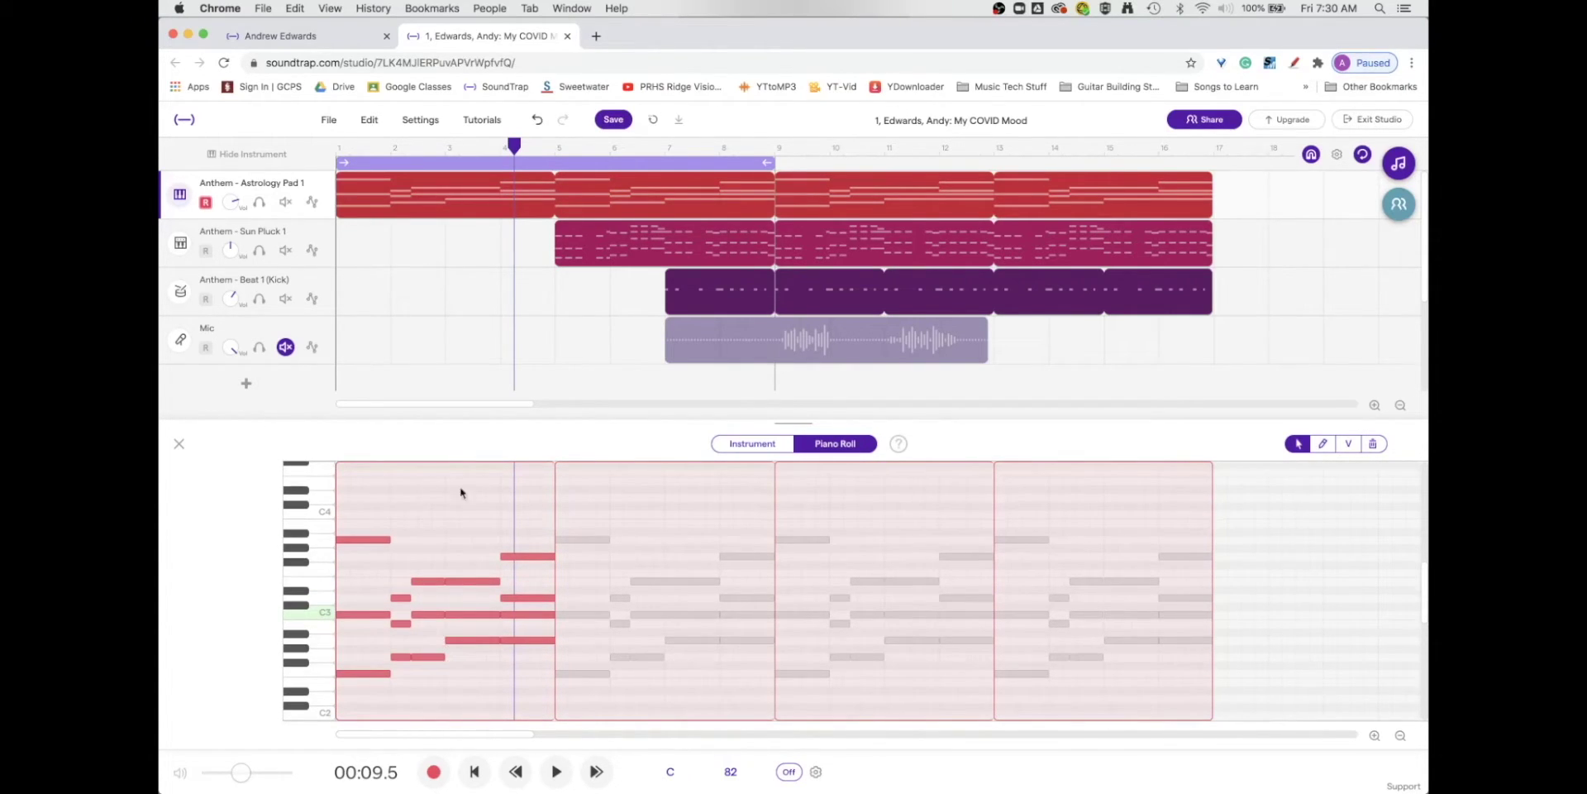
pyautogui.click(438, 546)
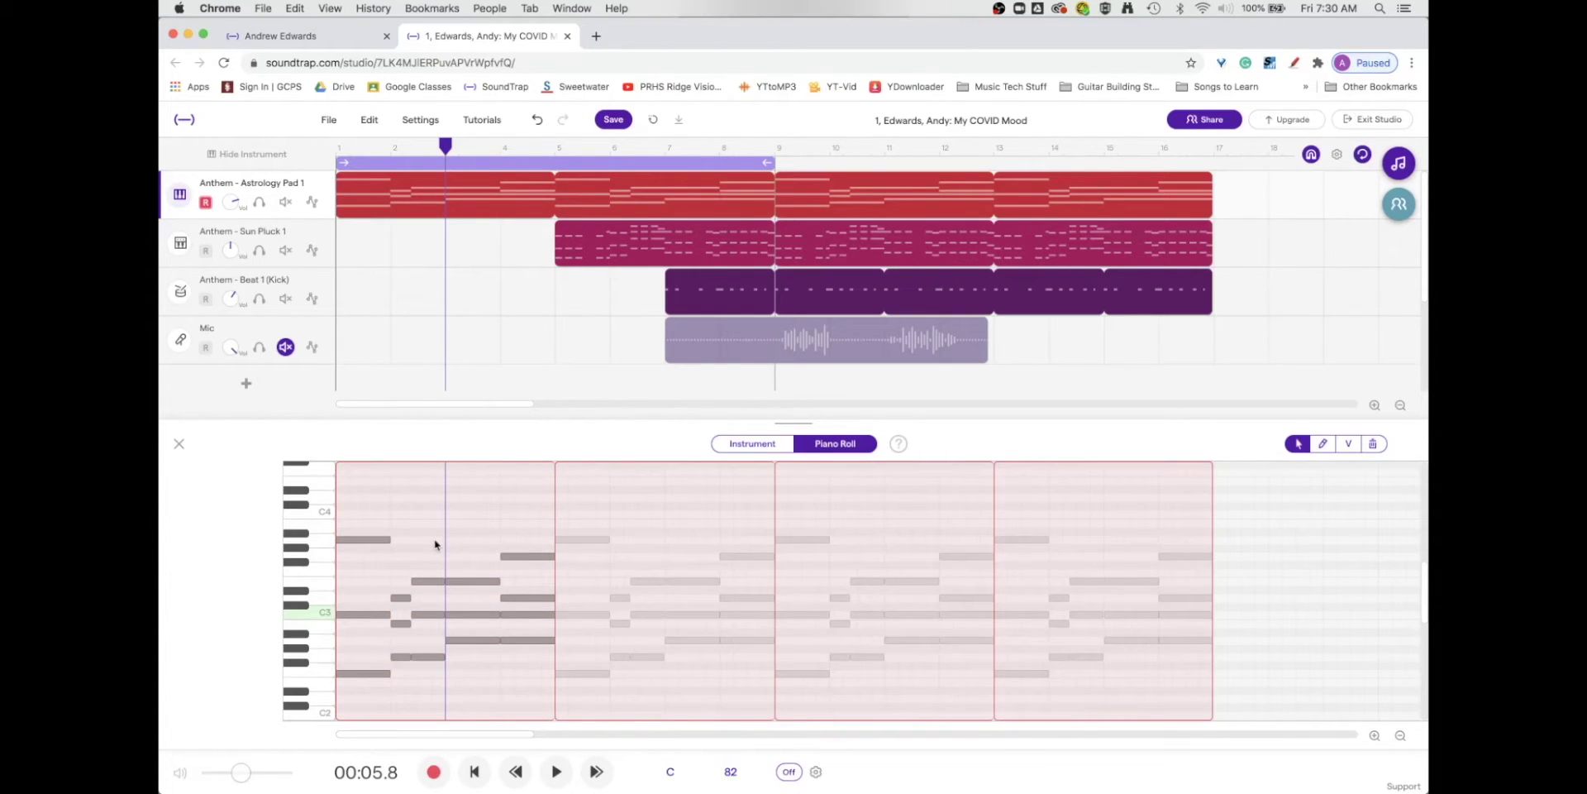
pyautogui.press('super+a')
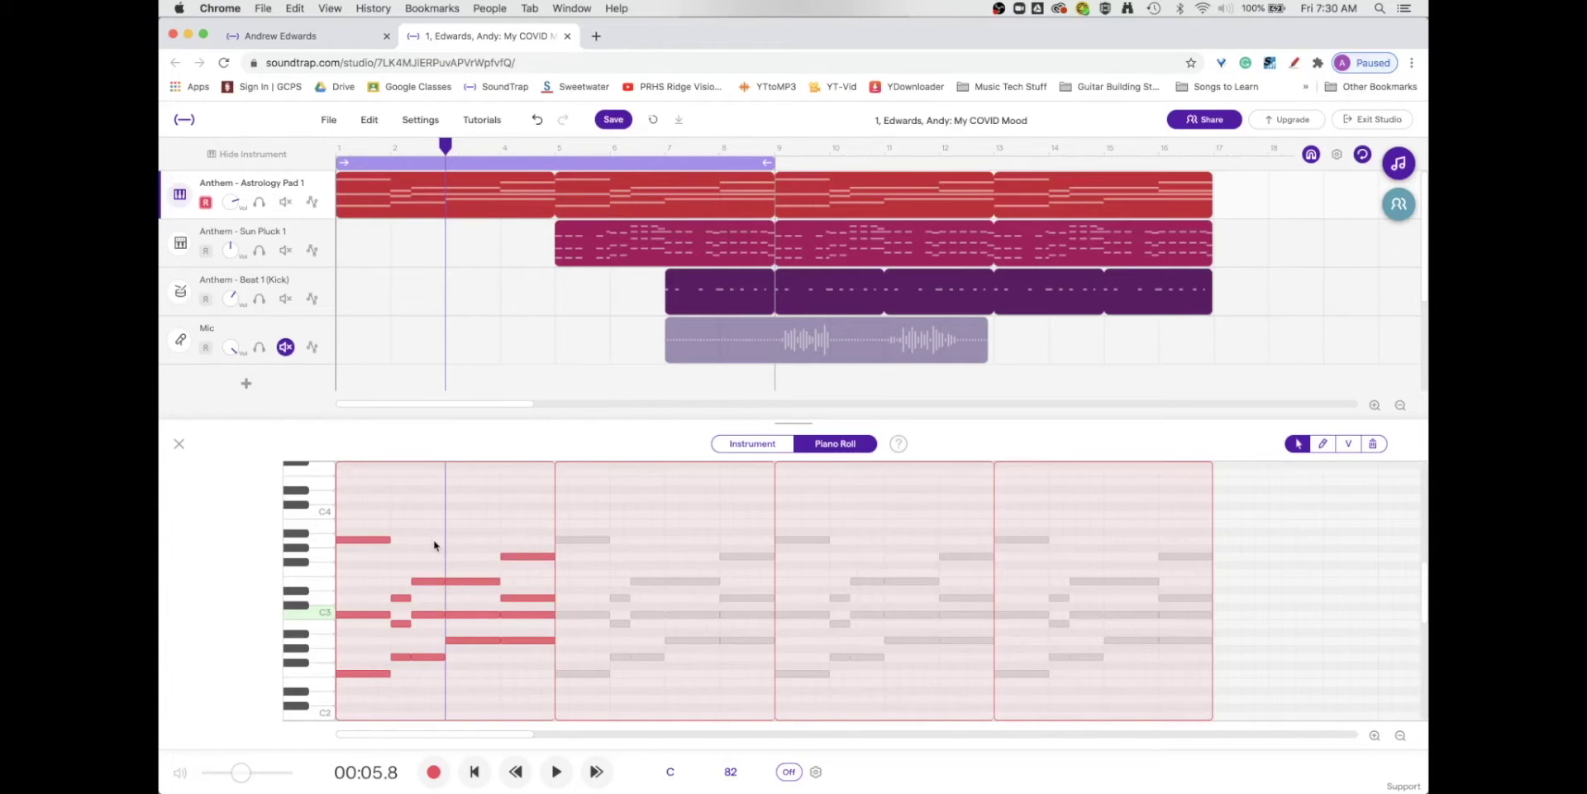
pyautogui.click(401, 519)
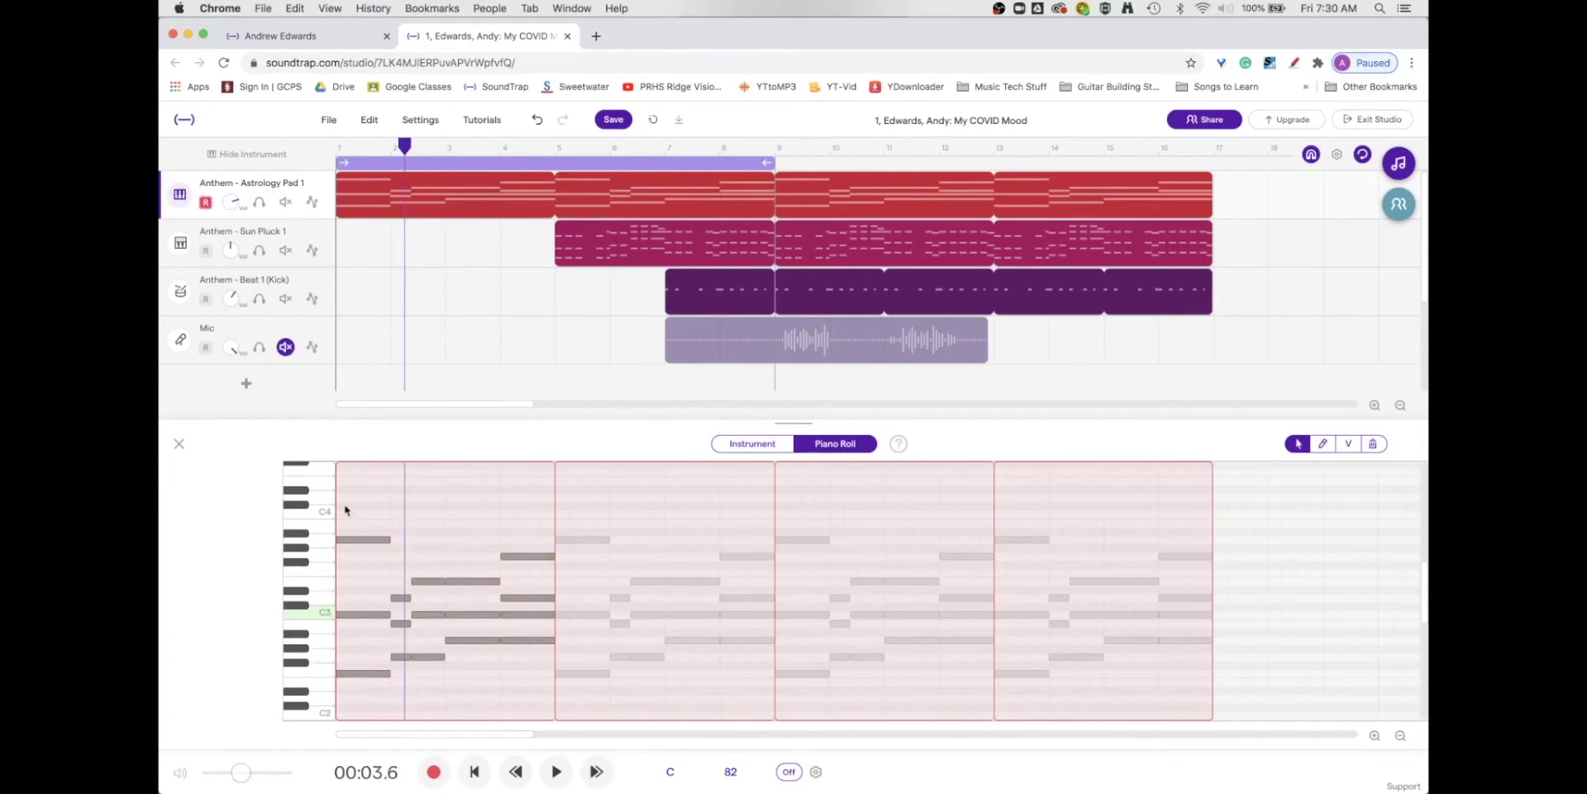
# Step: Select all notes in the first four-bar region and shorten them together to about a quarter of a bar
pyautogui.moveTo(348, 504); pyautogui.dragTo(518, 695)
pyautogui.scroll(-1, 517, 694)
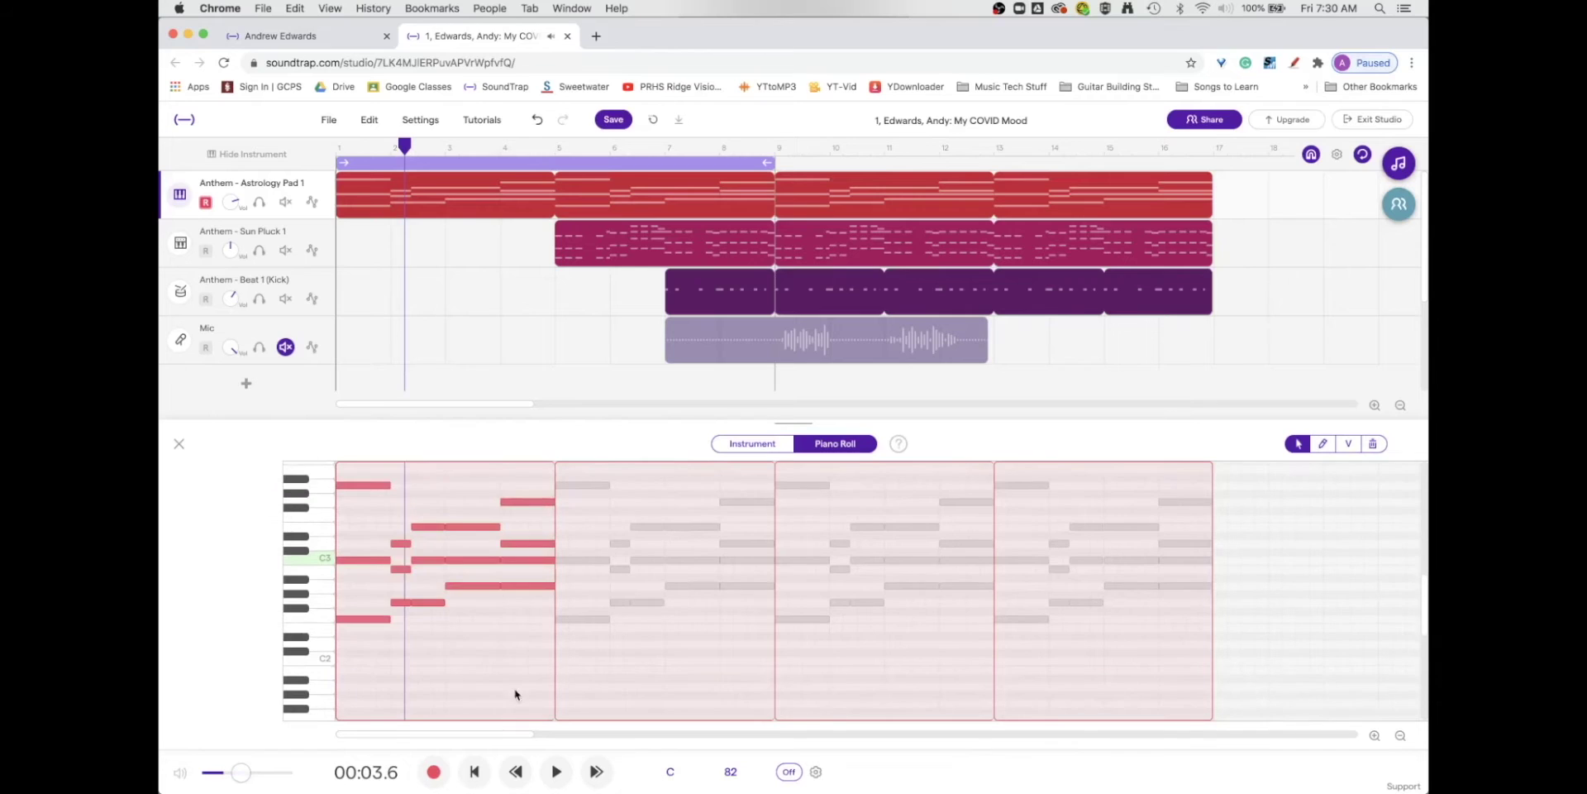
pyautogui.scroll(1, 479, 671)
pyautogui.scroll(1, 474, 673)
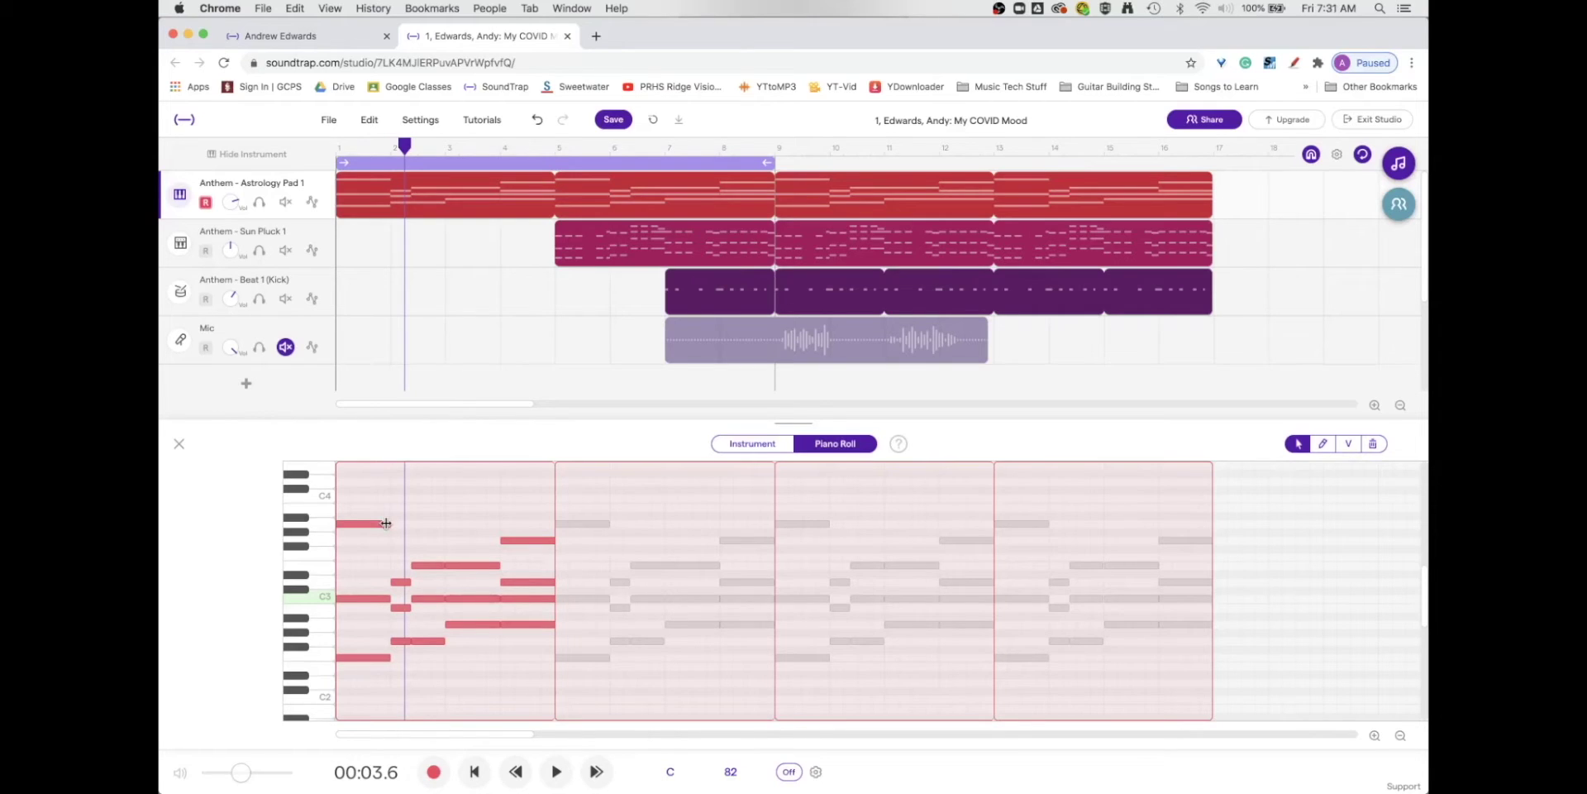
pyautogui.moveTo(385, 524); pyautogui.dragTo(349, 524)
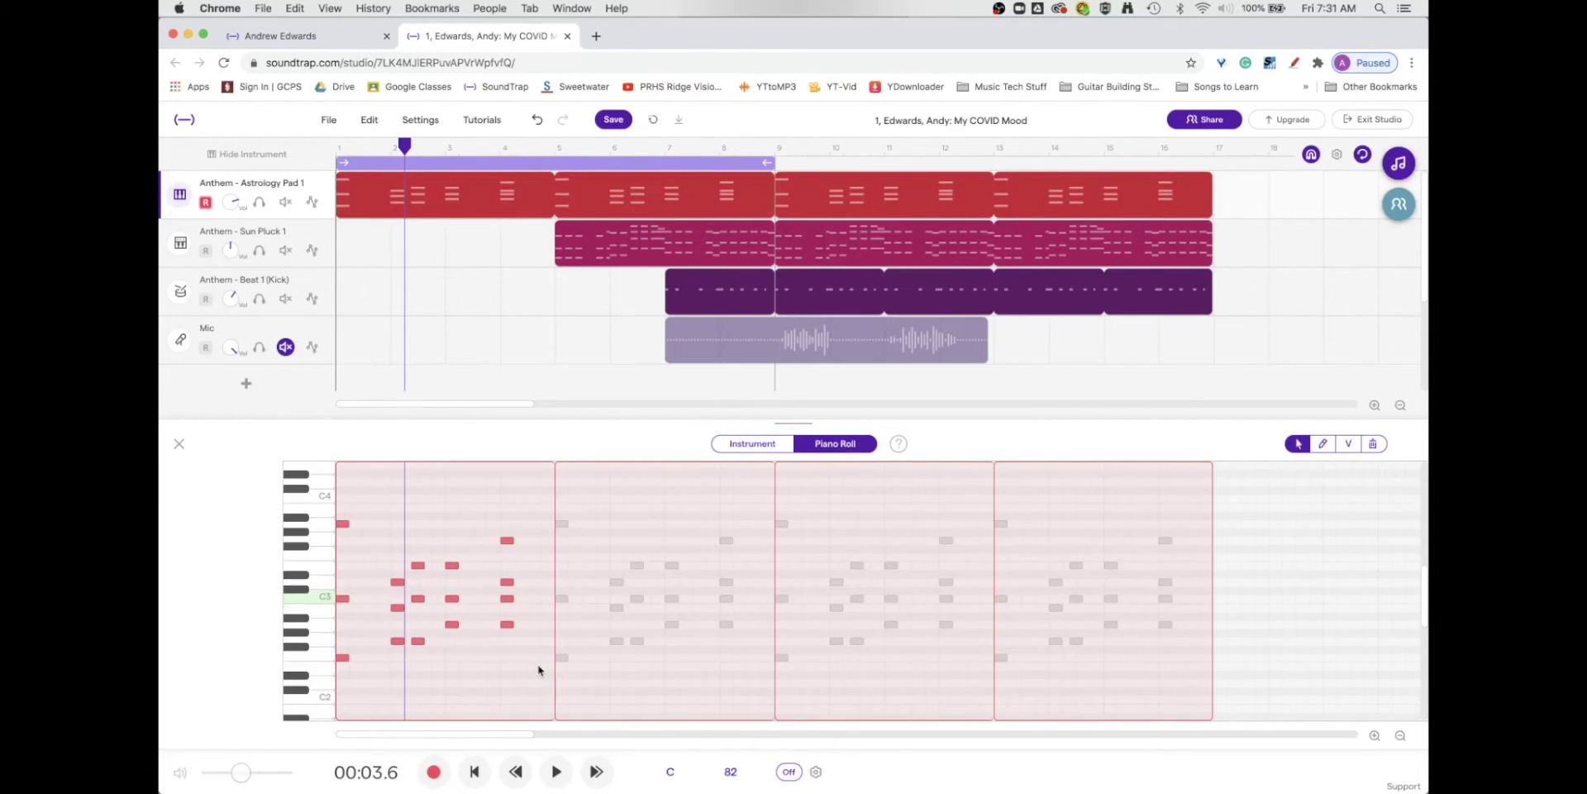
# Step: Play back the shortened chords, and lengthen all the selected notes to about half a bar while listening
pyautogui.press('space')
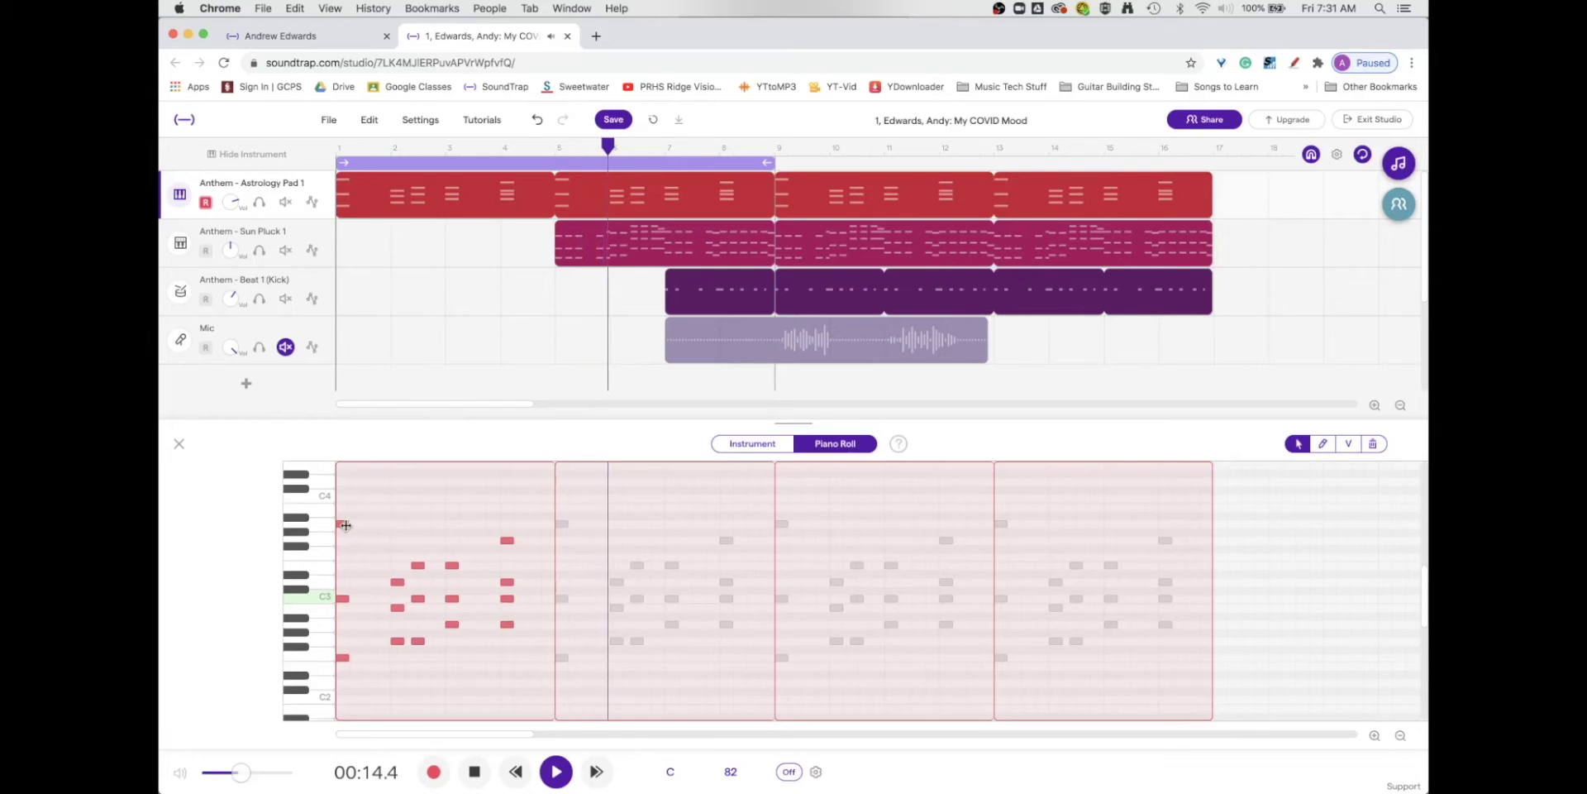
pyautogui.moveTo(351, 524)
pyautogui.moveTo(350, 524); pyautogui.dragTo(362, 526)
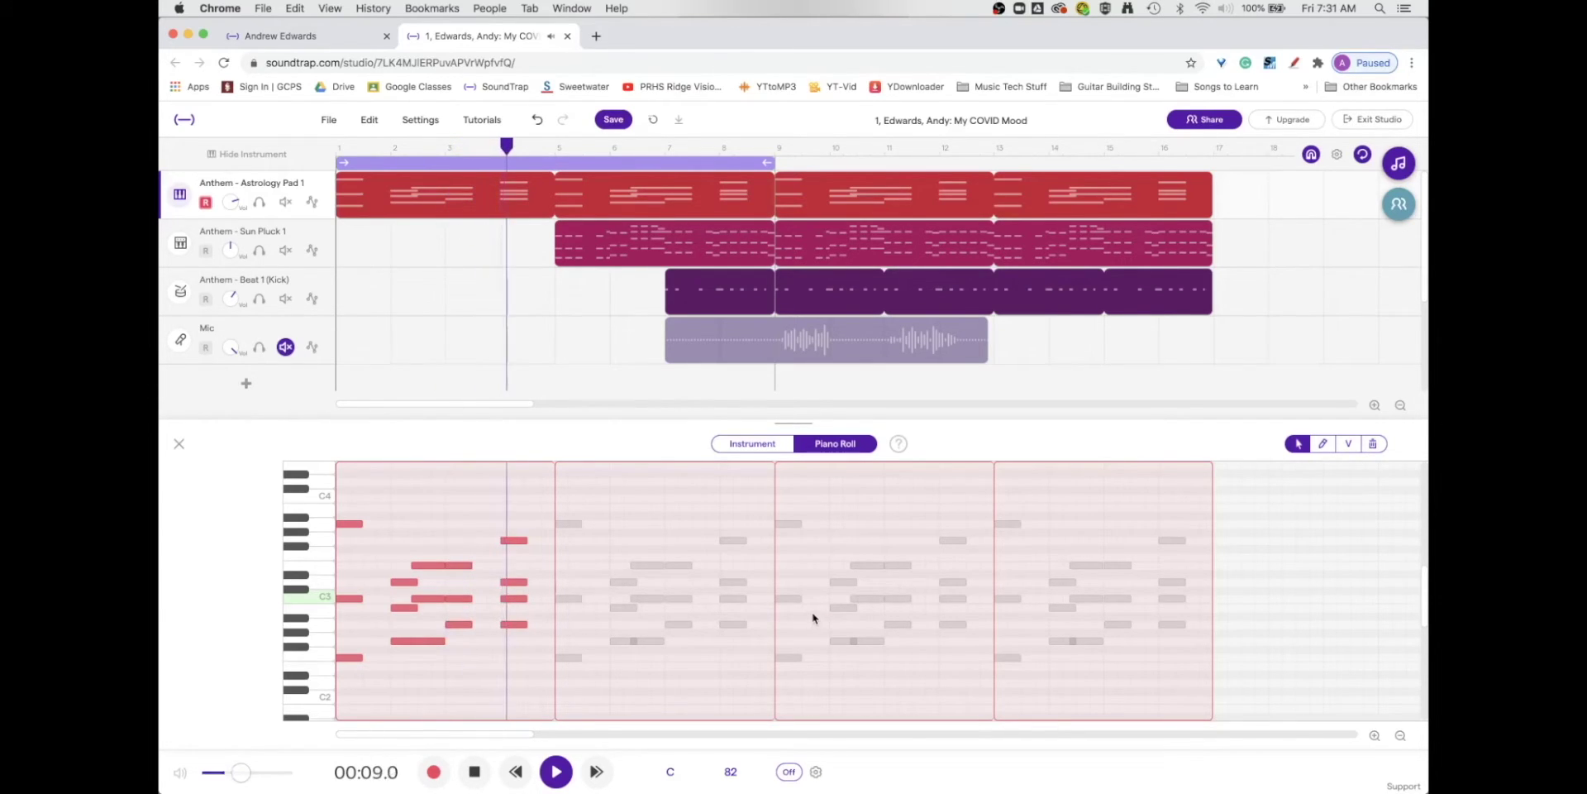
pyautogui.press('space')
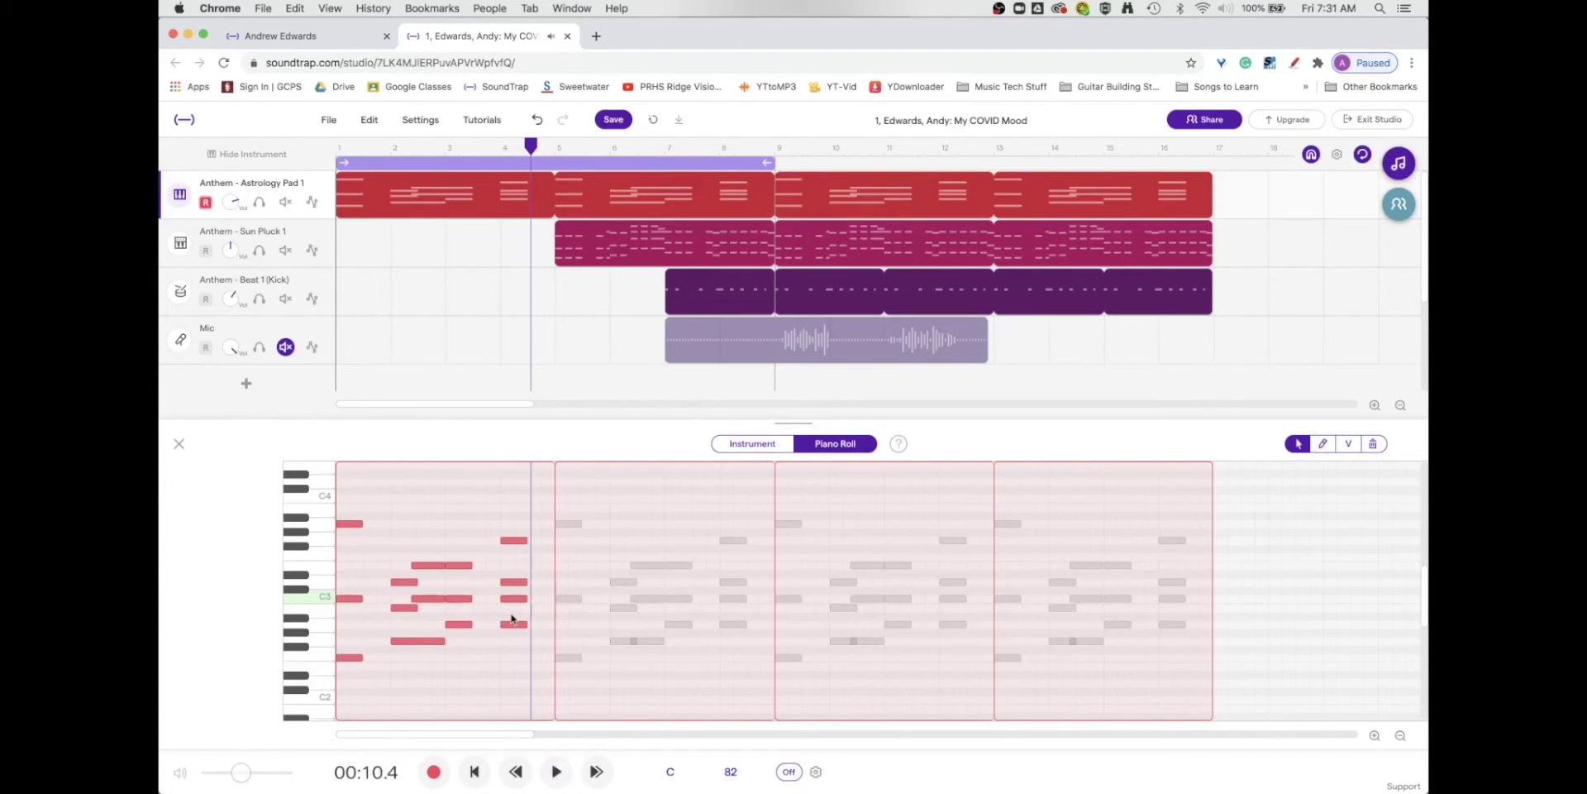
# Step: Lengthen the third chord's notes to fill bar 3 and the last chord's notes in bar 4 to about three-quarters of a bar
pyautogui.click(413, 500)
pyautogui.moveTo(462, 554); pyautogui.dragTo(493, 631)
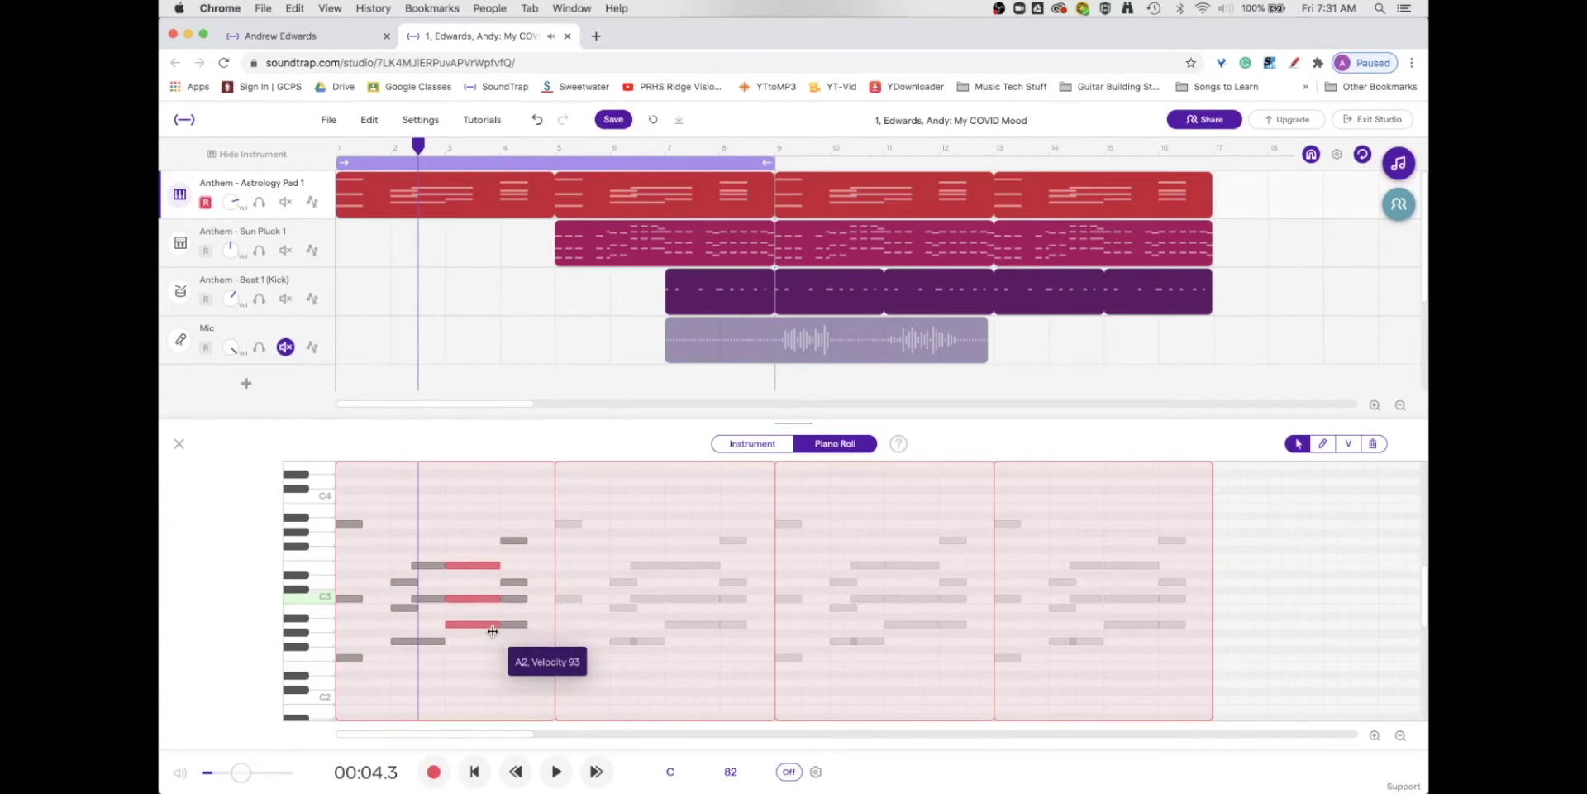
pyautogui.click(482, 665)
pyautogui.moveTo(519, 657); pyautogui.dragTo(537, 540)
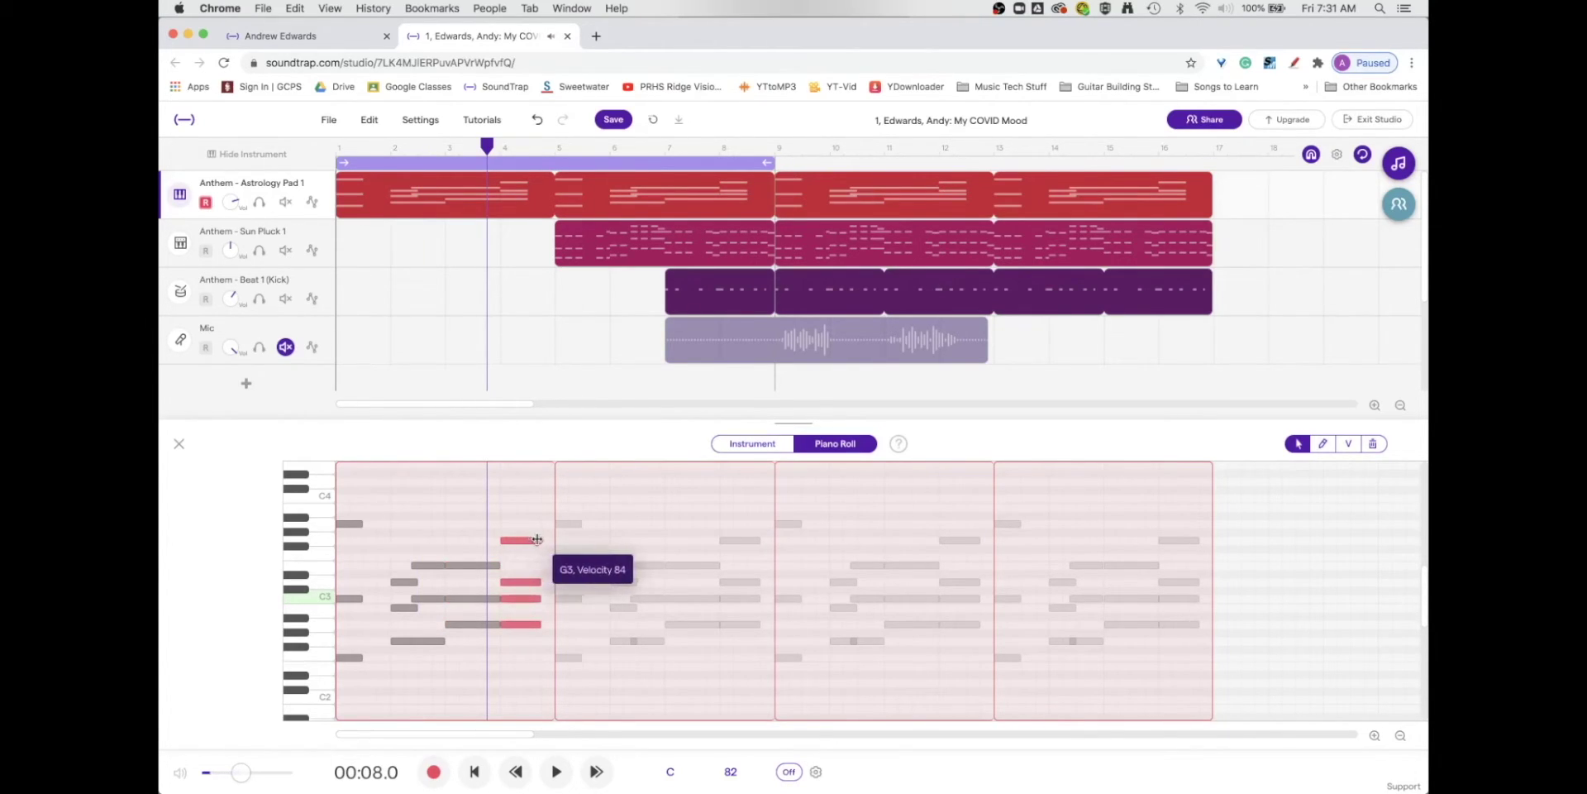
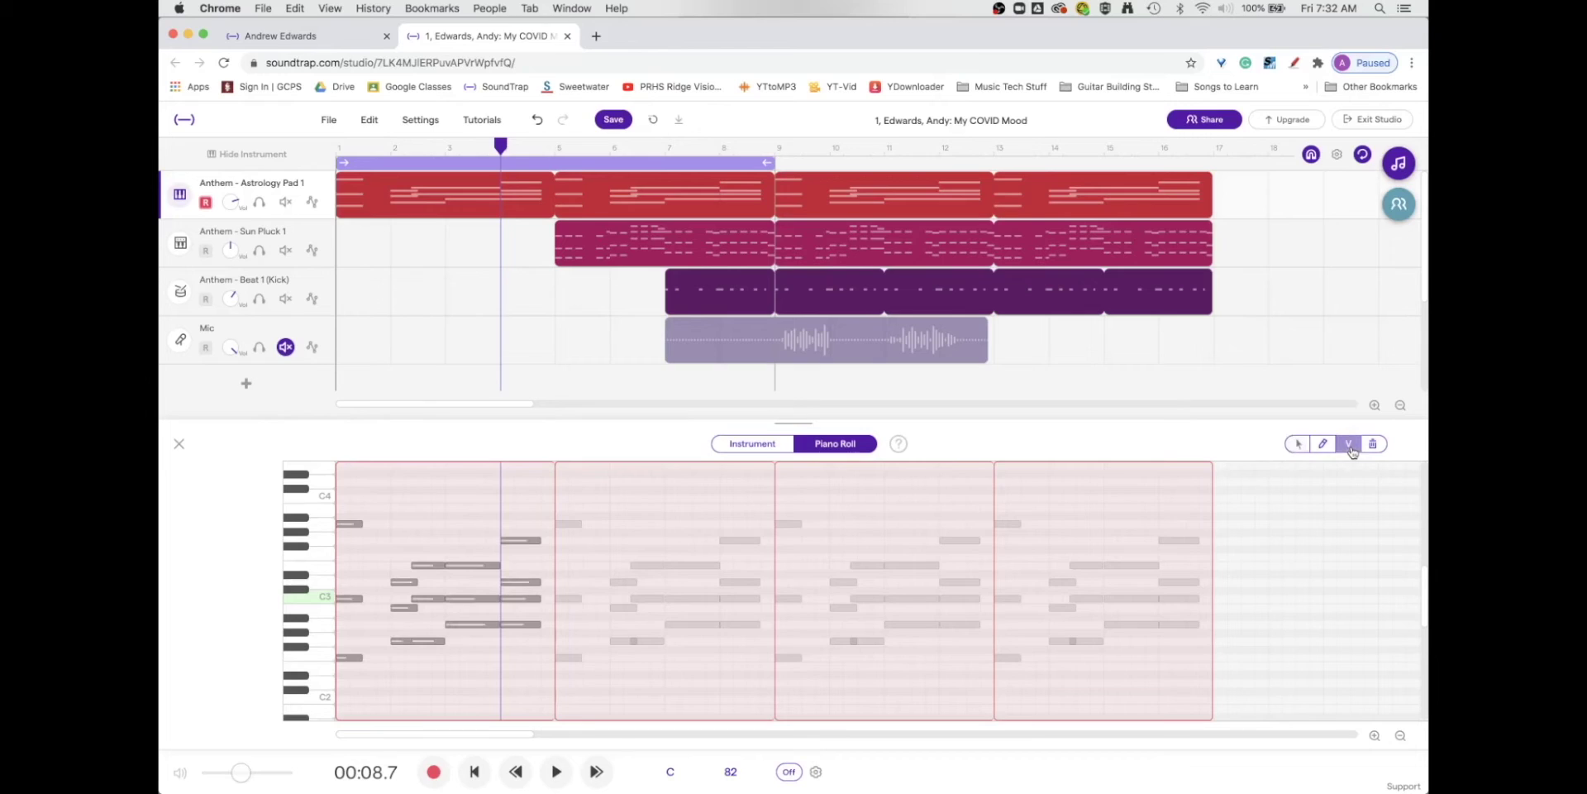
# Step: Select all notes of the first Astrology Pad region in velocity mode, lower their velocities together, and play back the softer chords
pyautogui.click(1350, 444)
pyautogui.click(350, 523)
pyautogui.moveTo(363, 540); pyautogui.dragTo(545, 695)
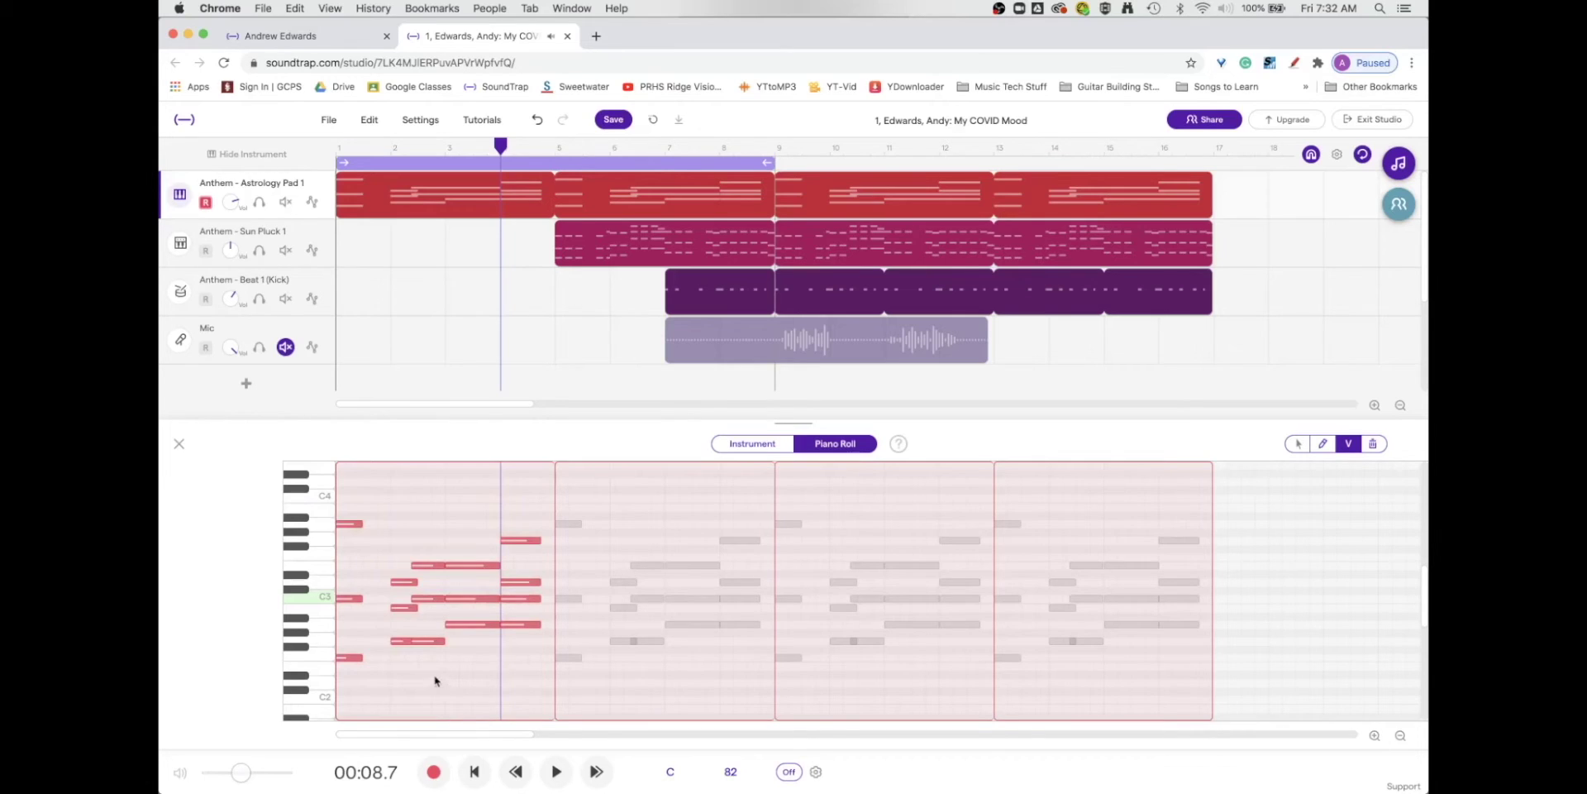
pyautogui.moveTo(428, 645)
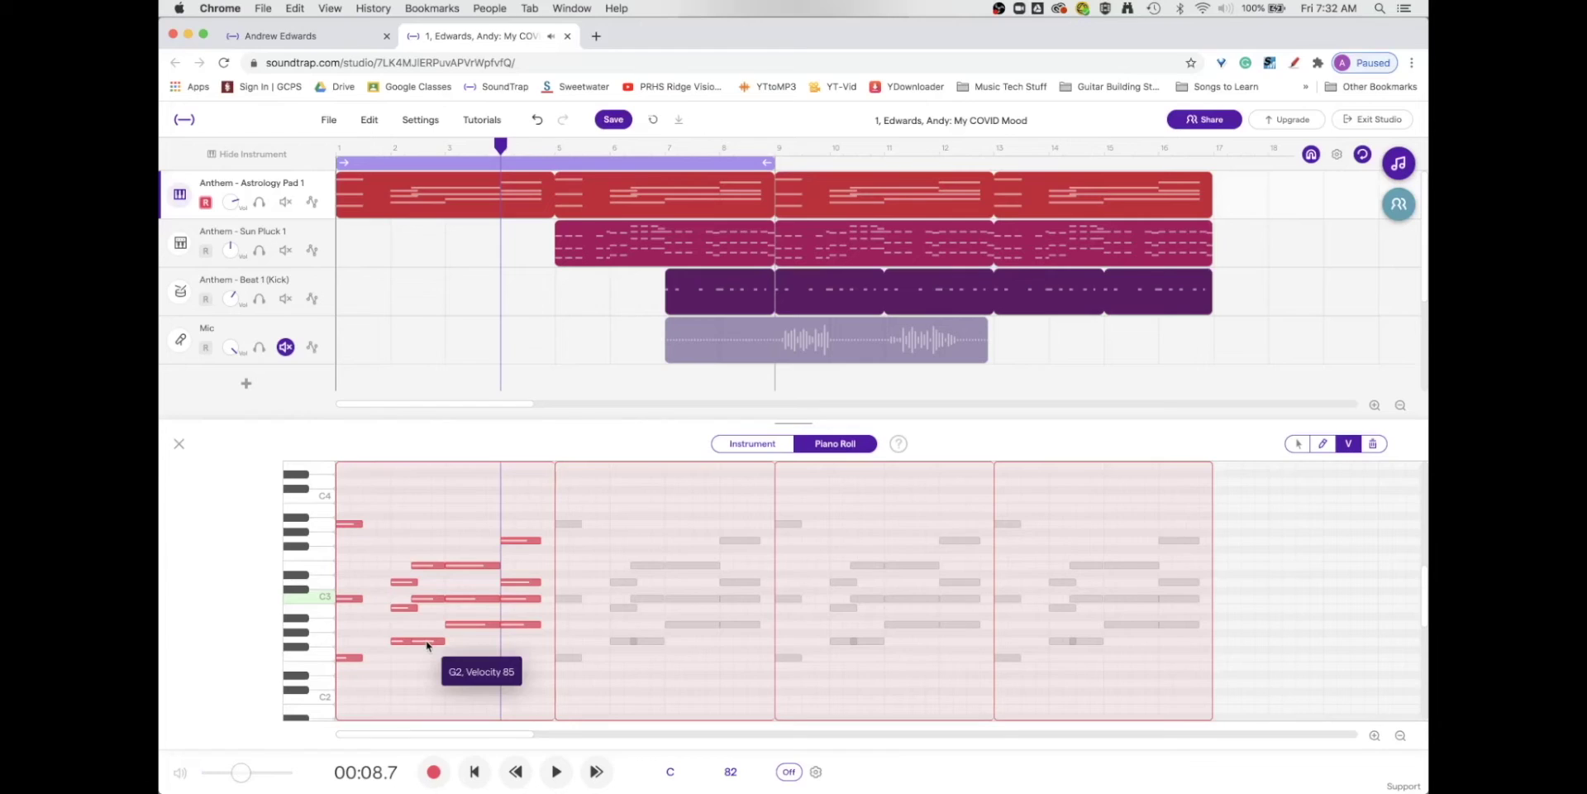
pyautogui.moveTo(427, 644); pyautogui.dragTo(430, 673)
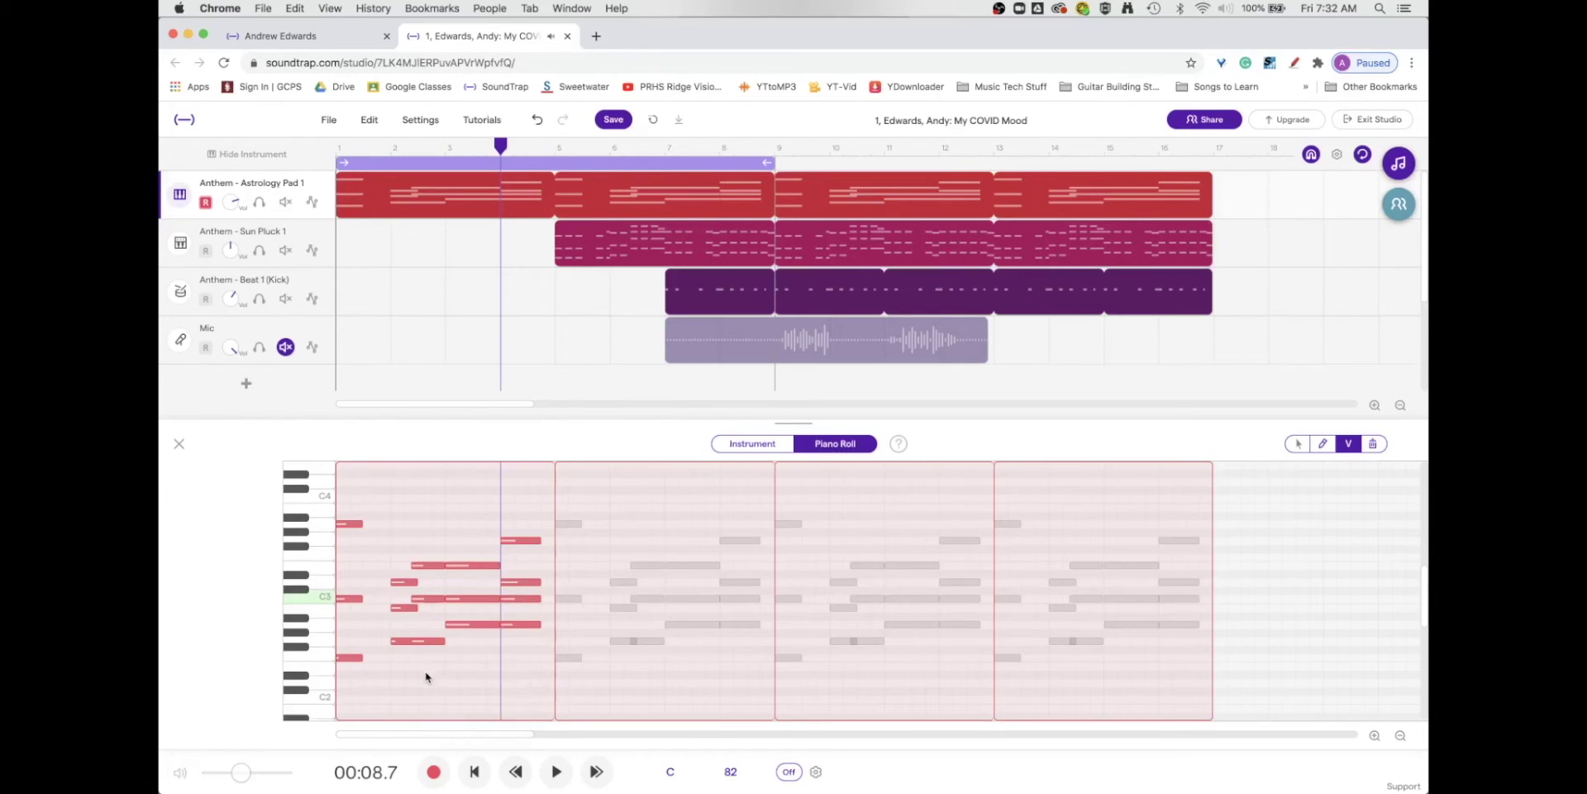
pyautogui.press('space')
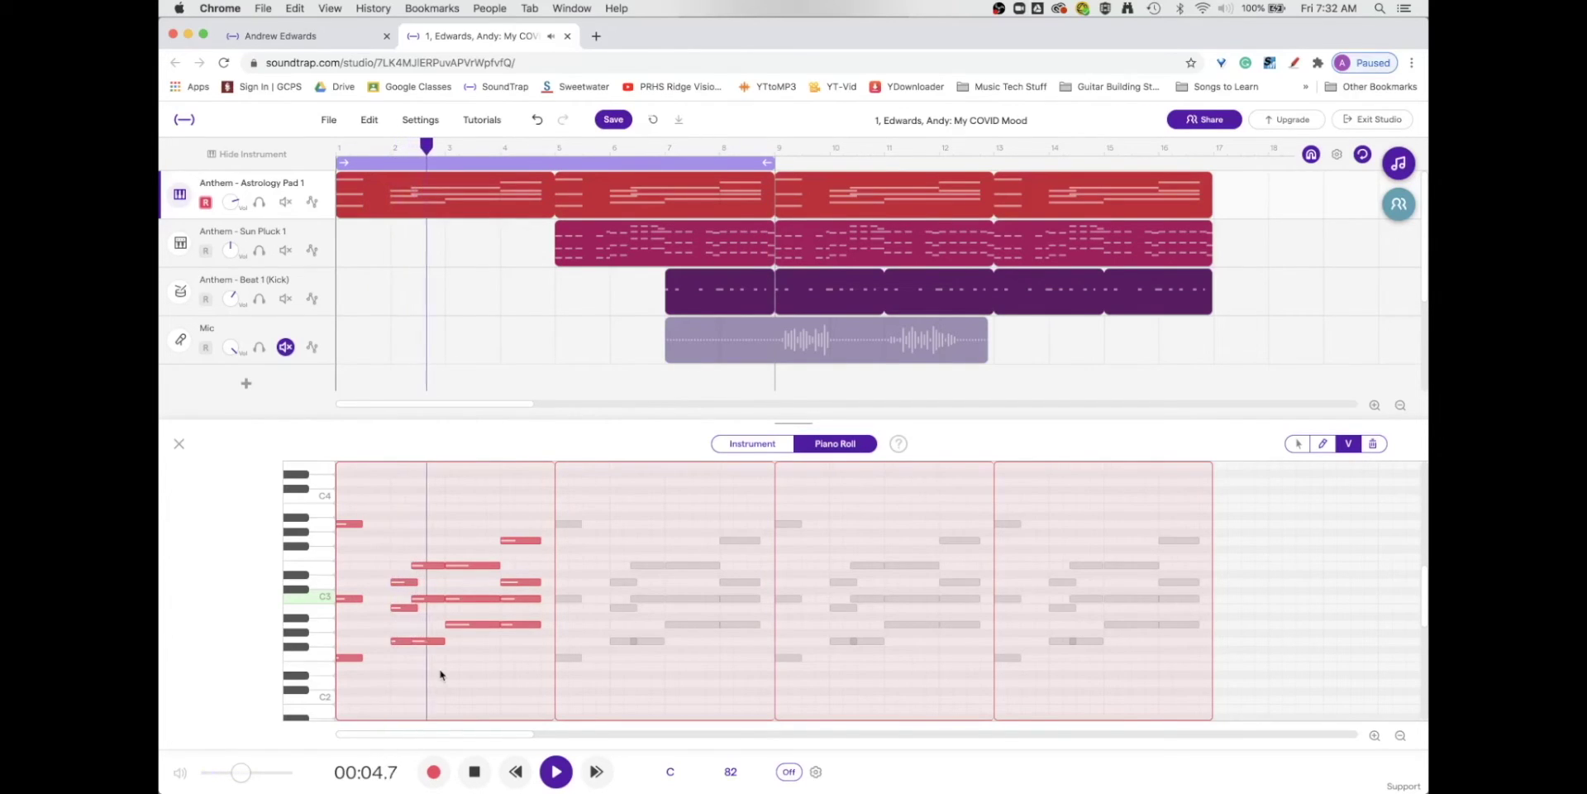
pyautogui.press('space')
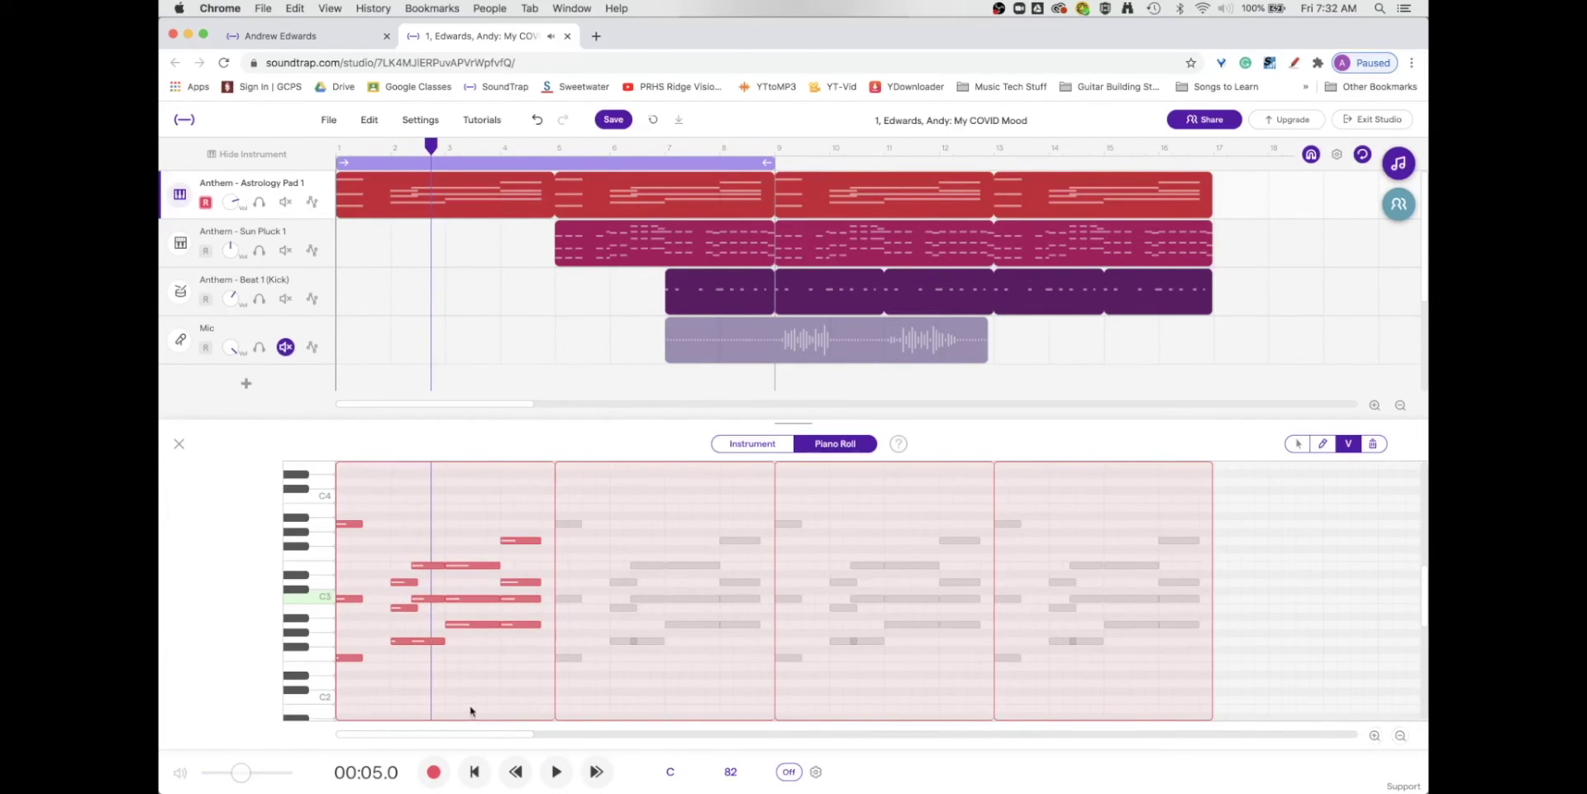
# Step: Raise the velocities of all the selected notes together and play the song back from the beginning
pyautogui.moveTo(423, 568); pyautogui.dragTo(419, 479)
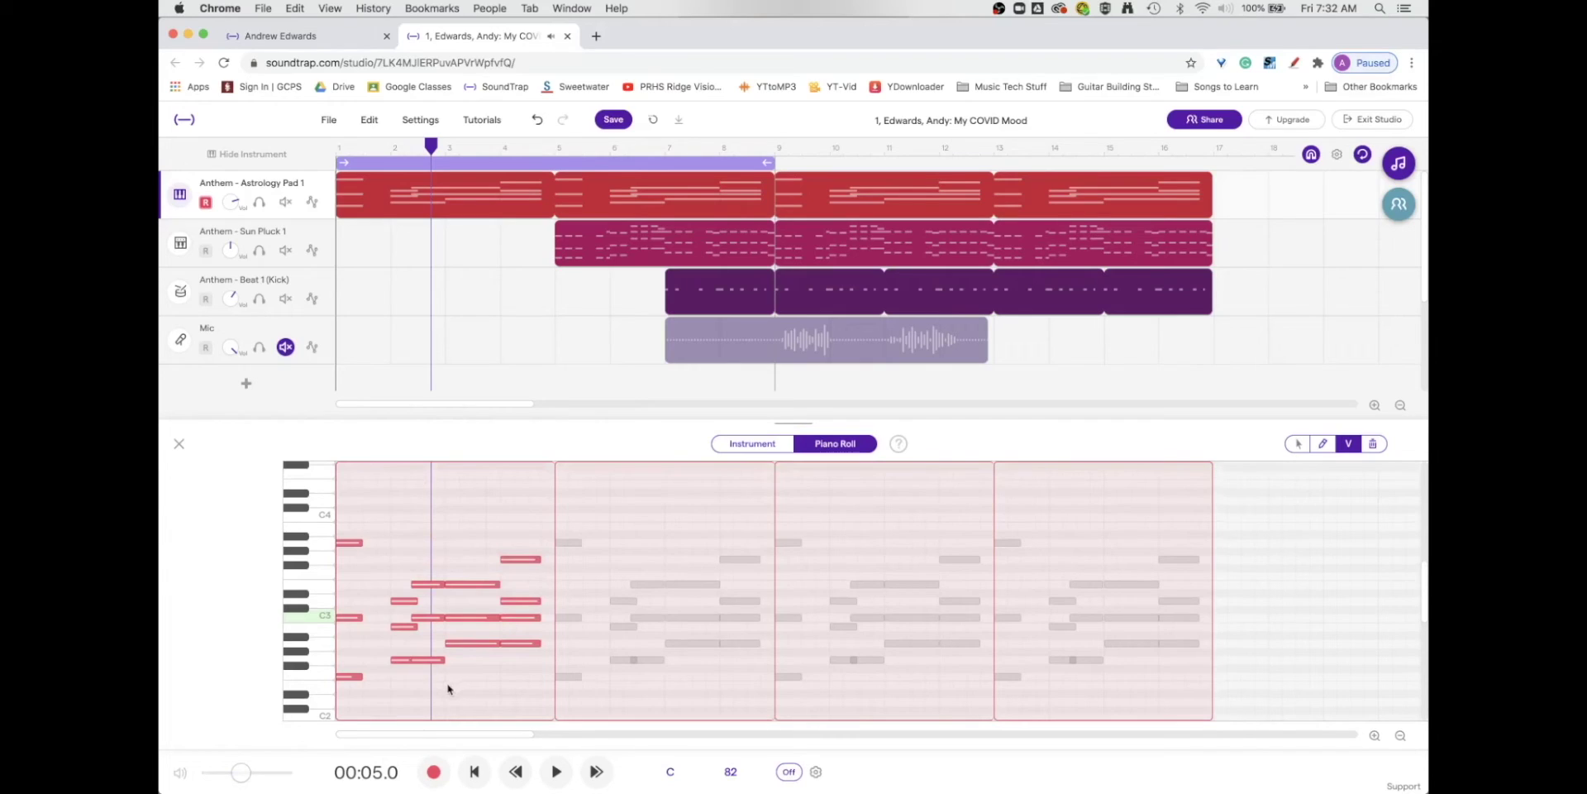
pyautogui.press('space')
pyautogui.press('Return')
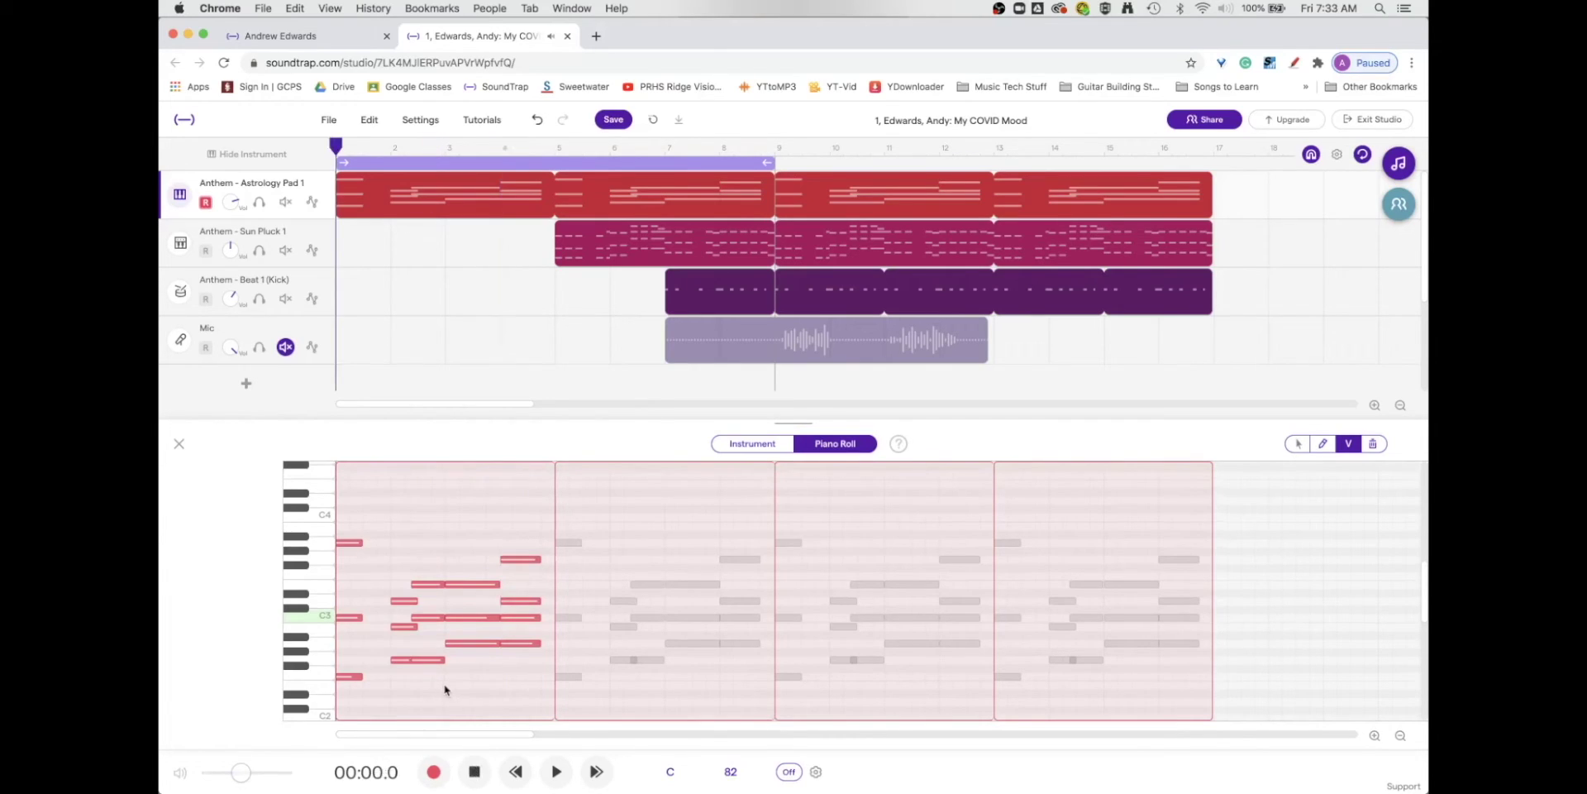
pyautogui.press('space')
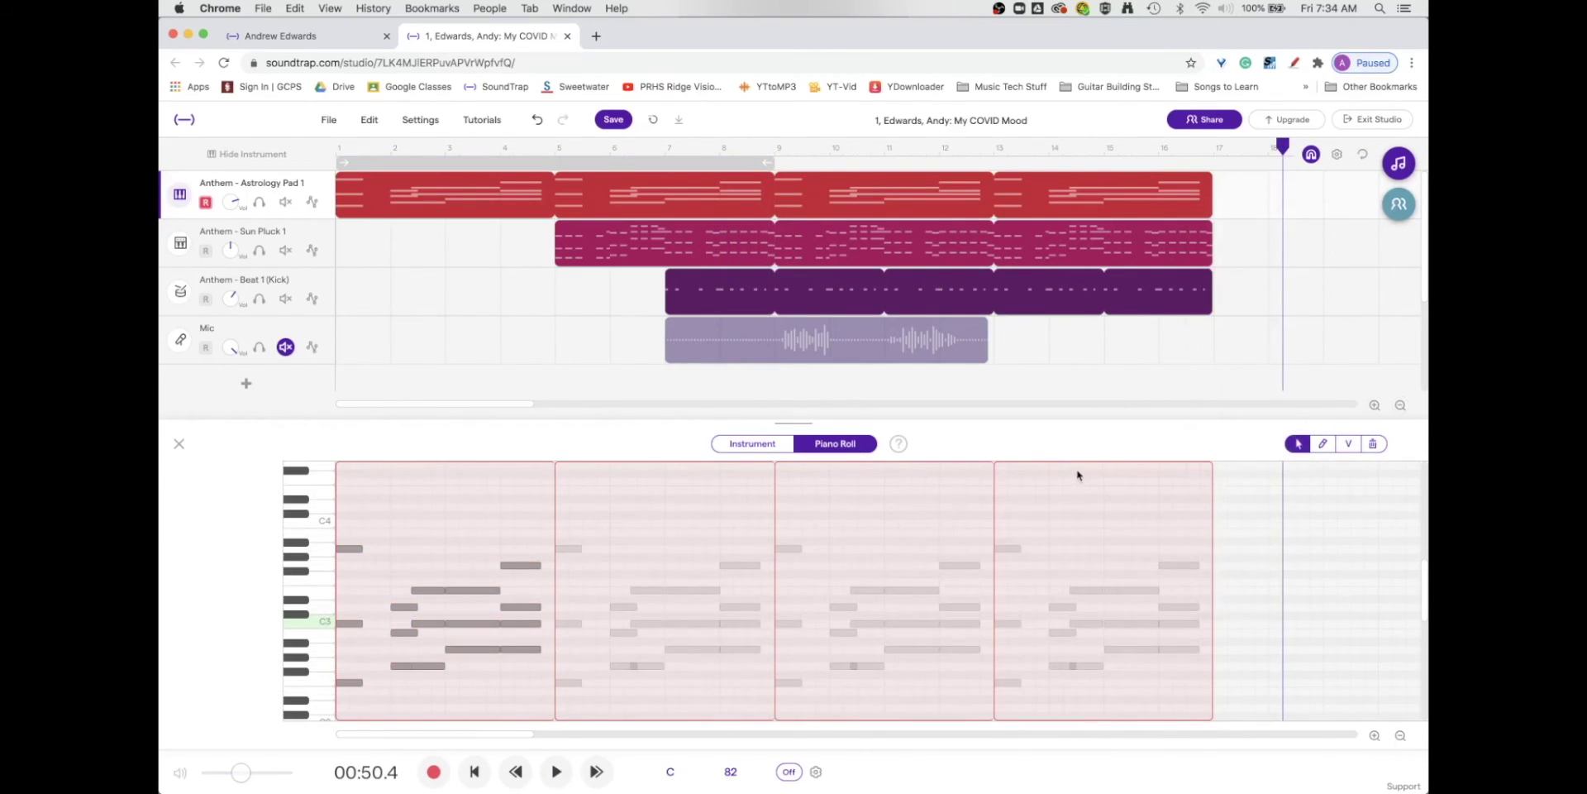
# Step: Switch briefly to velocity editing, return to the selection tool, and close the piano roll
pyautogui.click(1351, 447)
pyautogui.click(1301, 445)
pyautogui.click(179, 447)
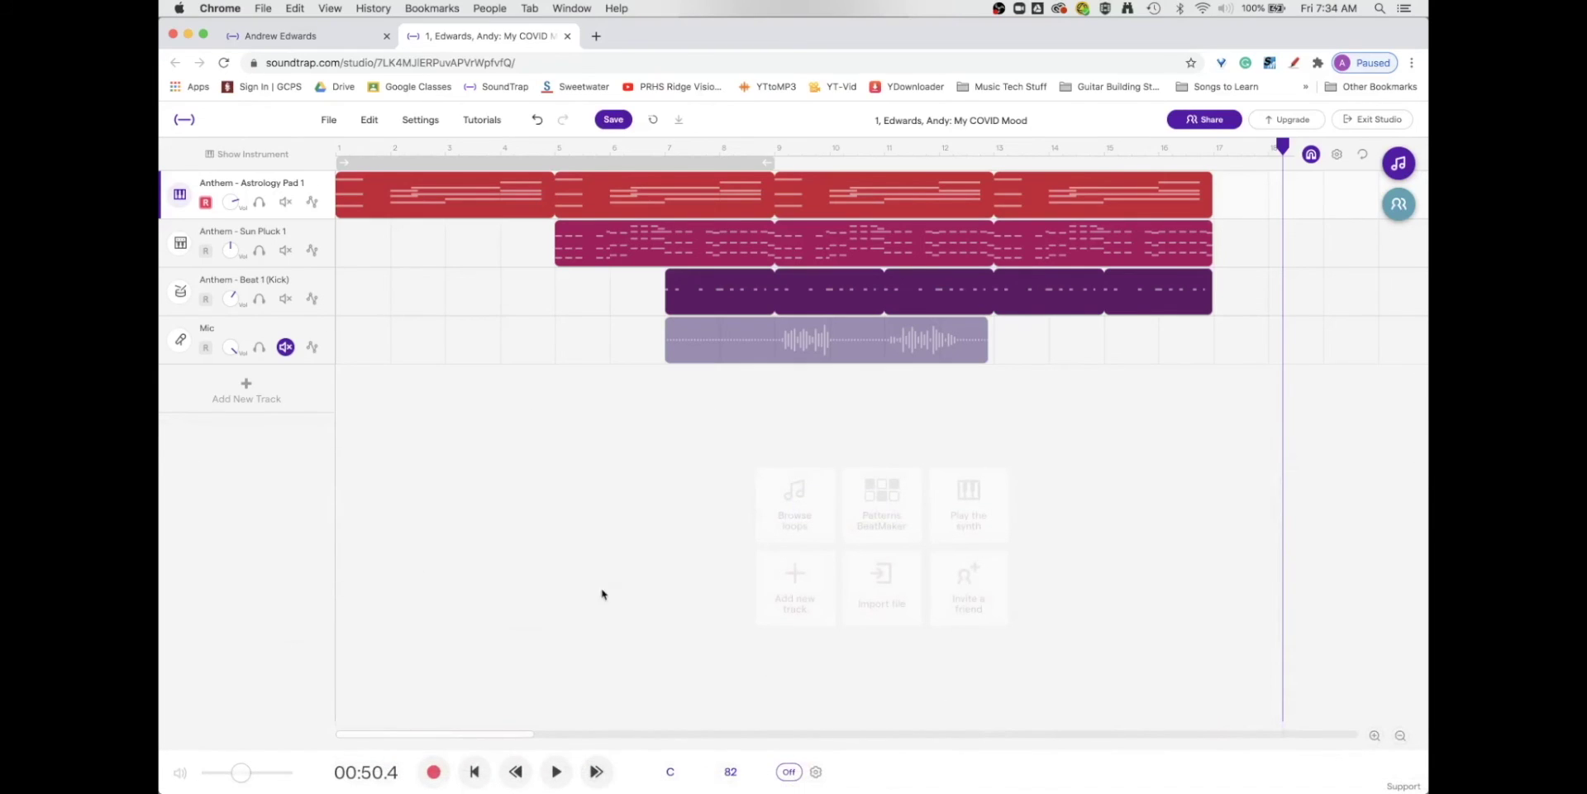